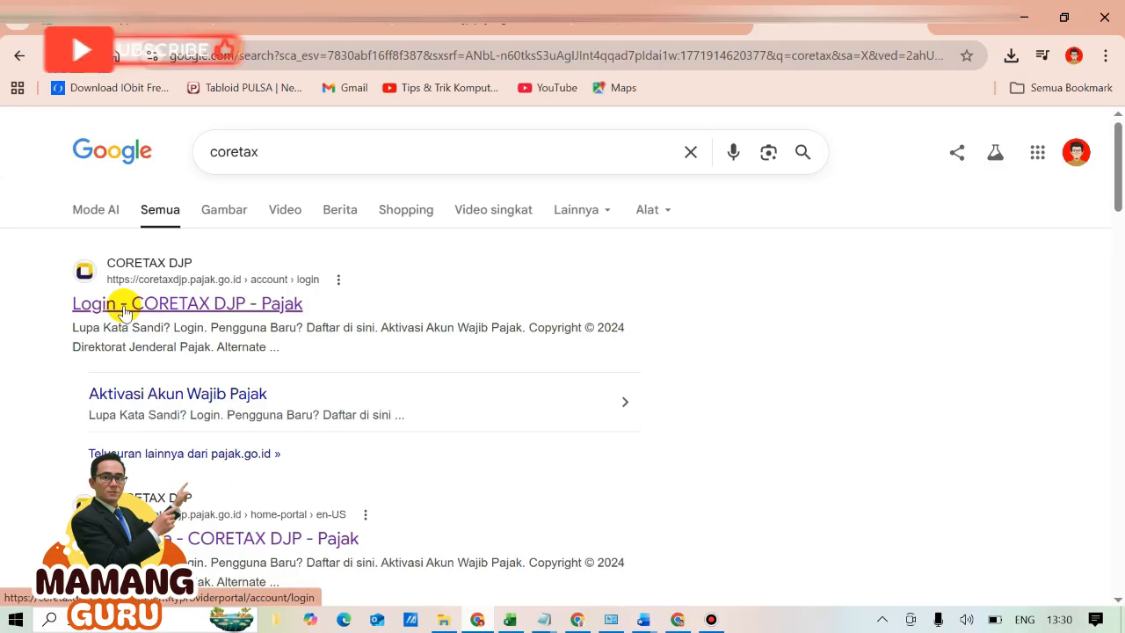
Step: Open the Coretax DJP login page from the search results and log in with the user ID, password and captcha code
click(124, 312)
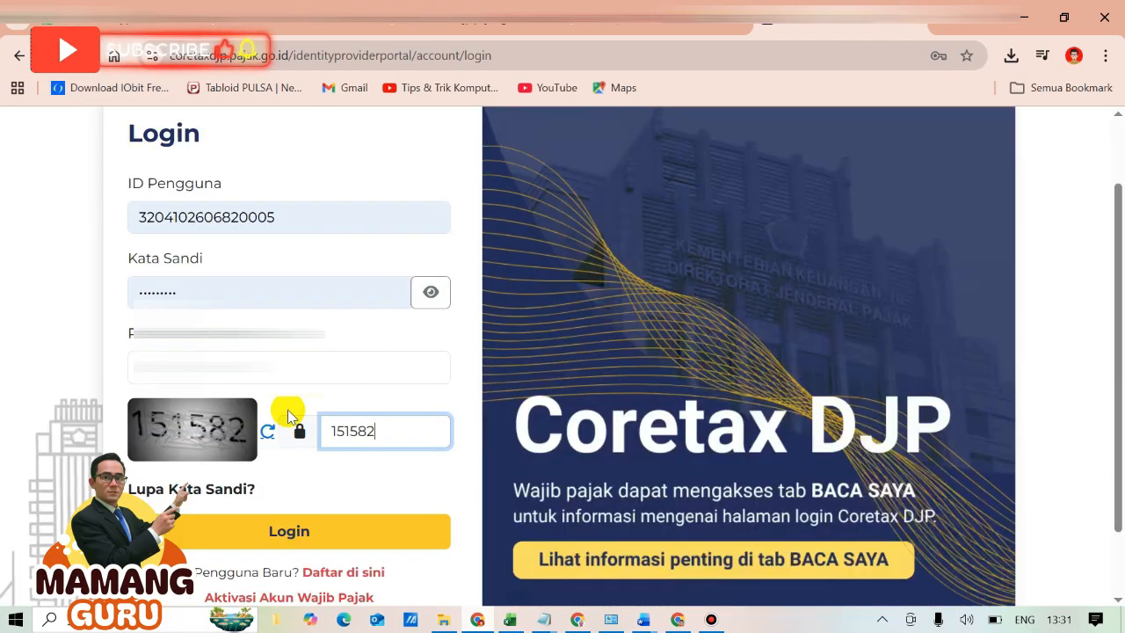
click(341, 534)
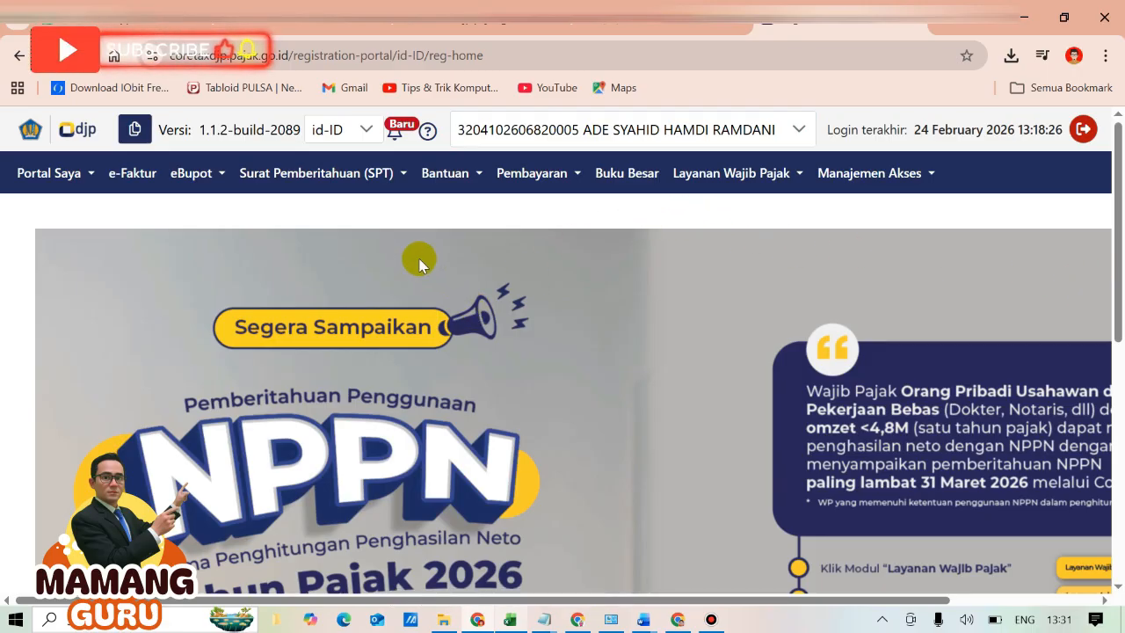
Step: Start a new SPT draft on the Surat Pemberitahuan (SPT) page with PPh Orang Pribadi as the tax type
click(308, 191)
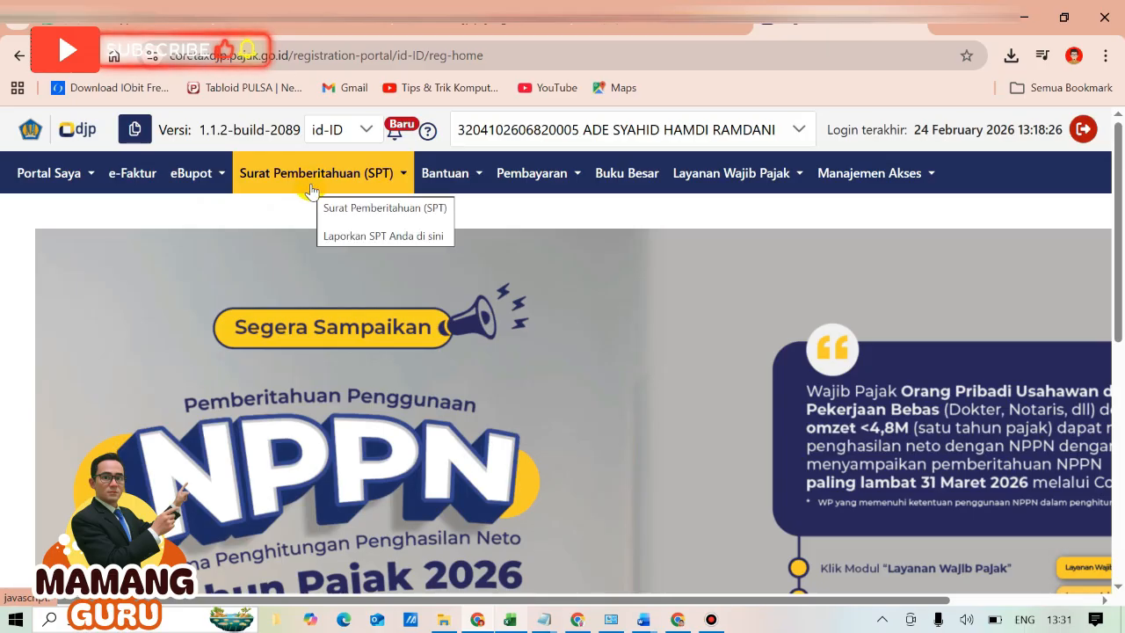
click(404, 180)
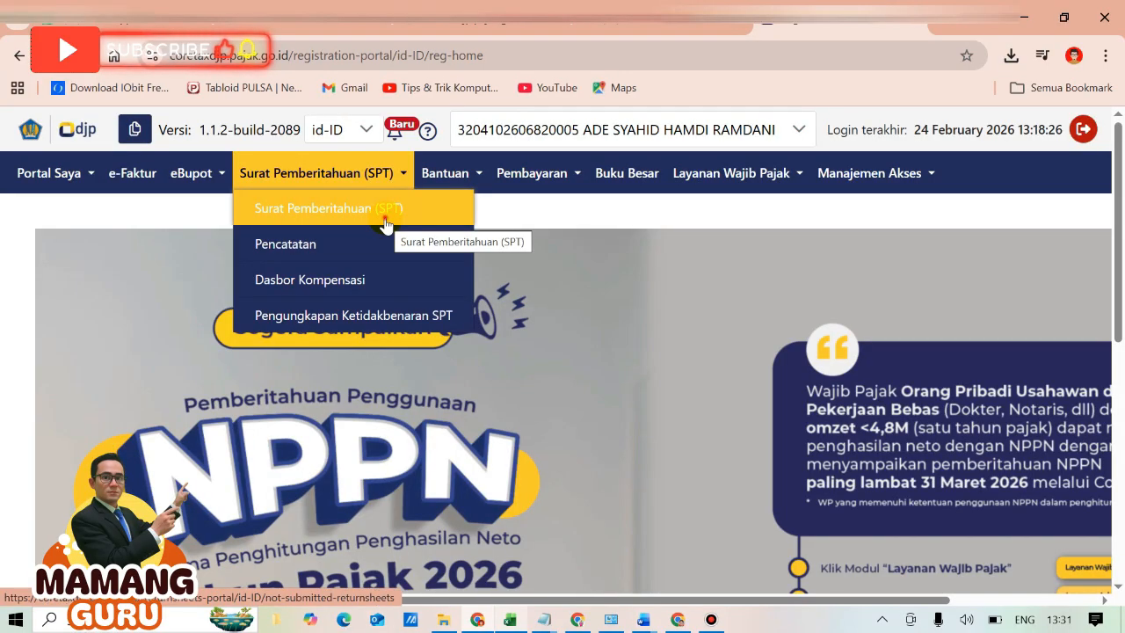
click(385, 224)
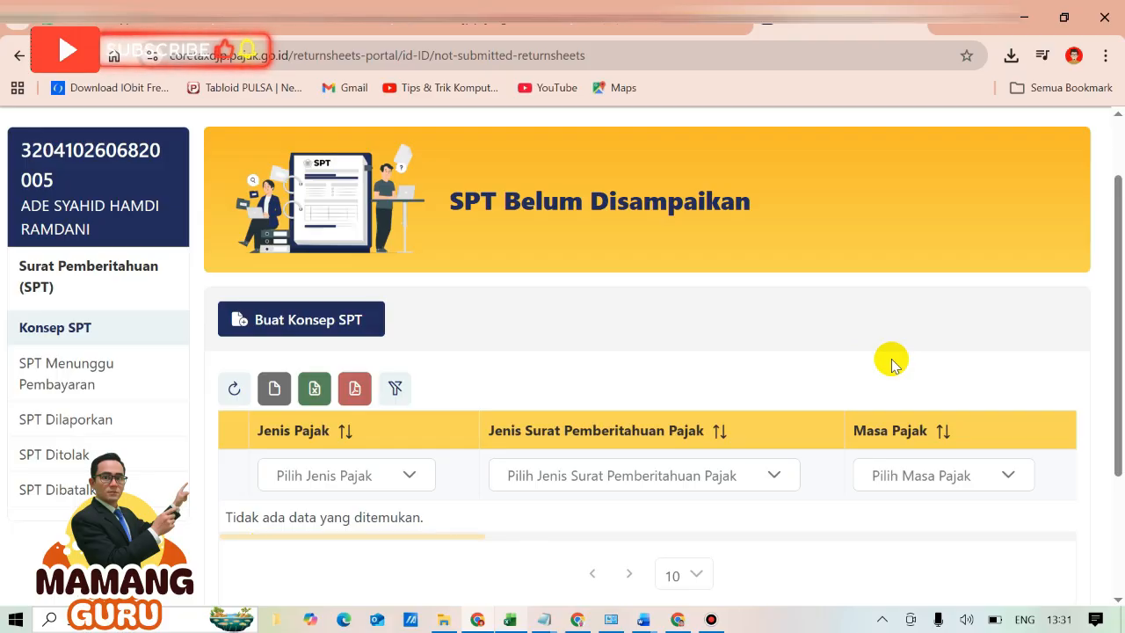
click(280, 325)
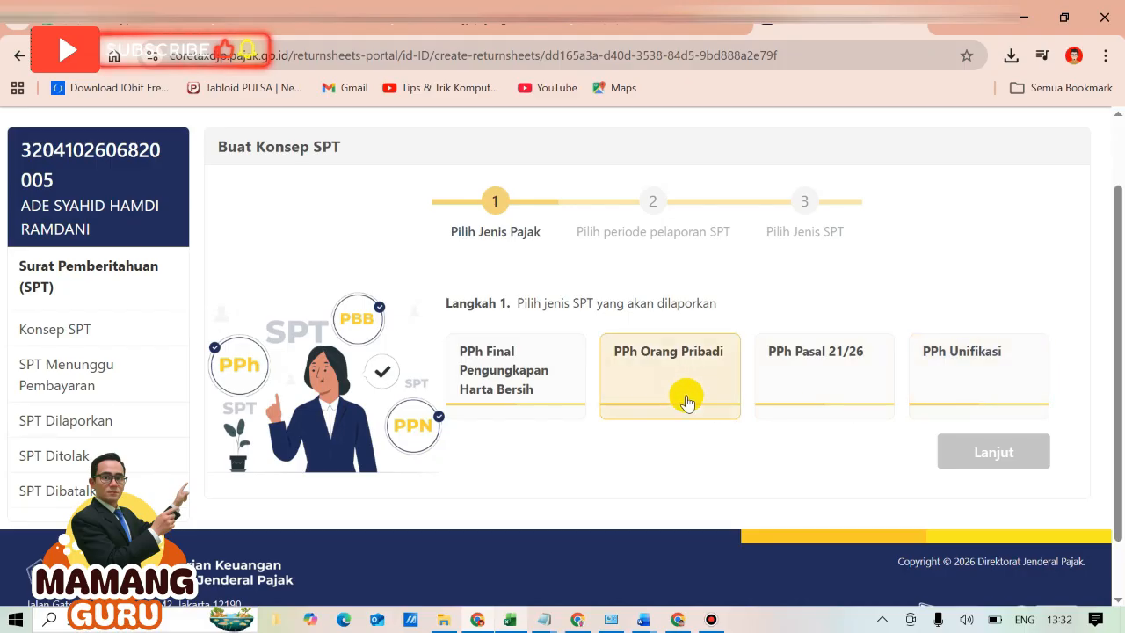
click(642, 375)
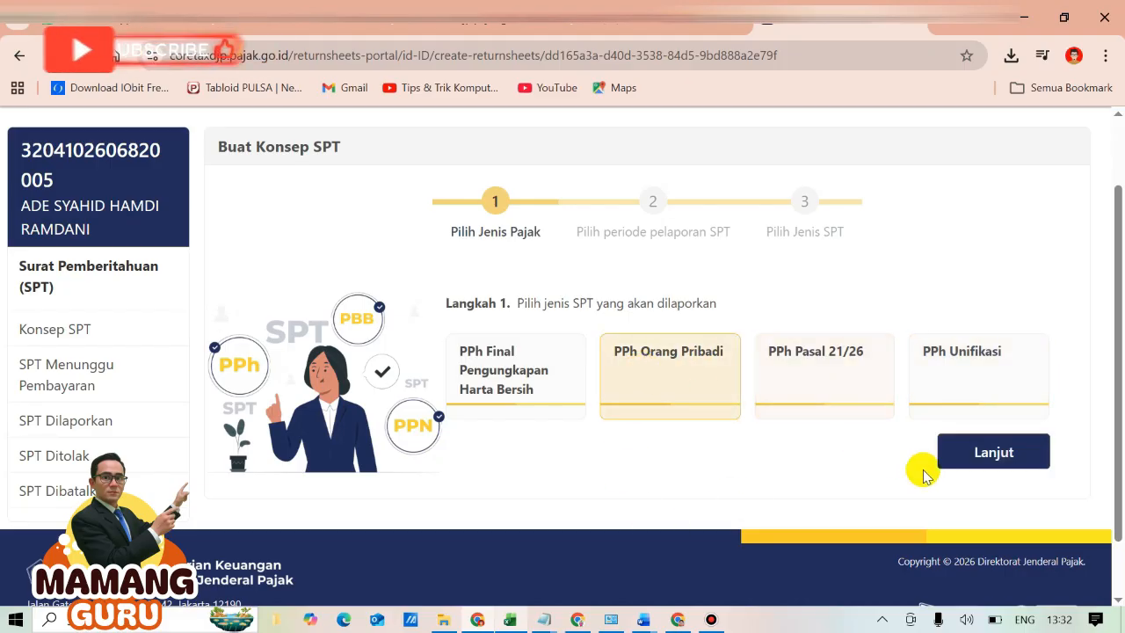
click(982, 462)
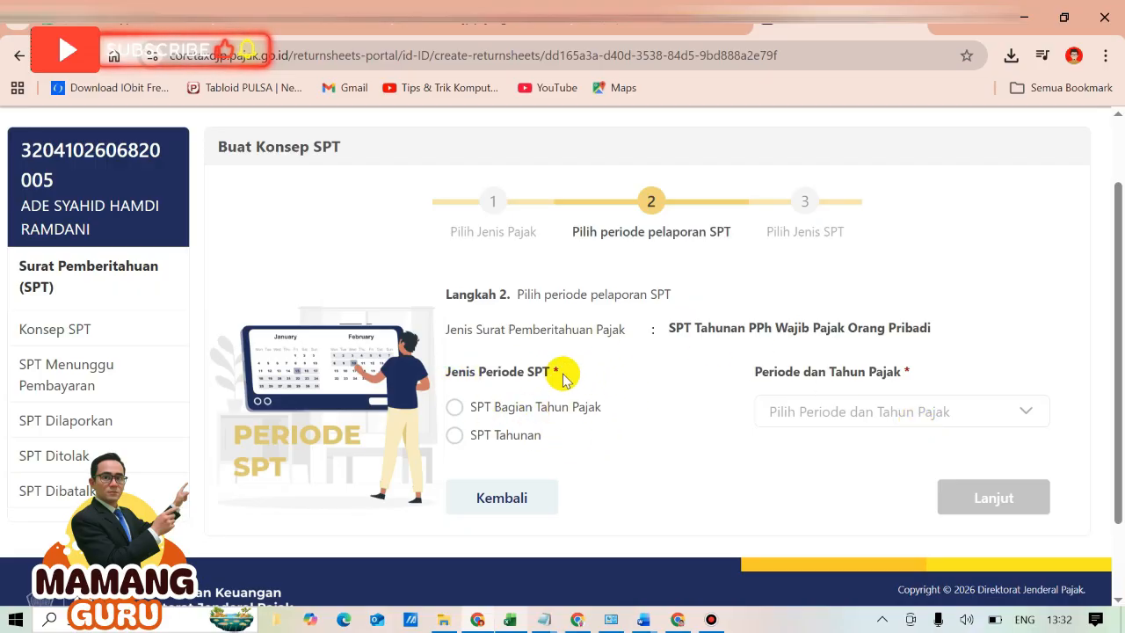
Step: Set the reporting period to SPT Tahunan for Januari - Desember 2025 and continue to the SPT model choice
click(456, 436)
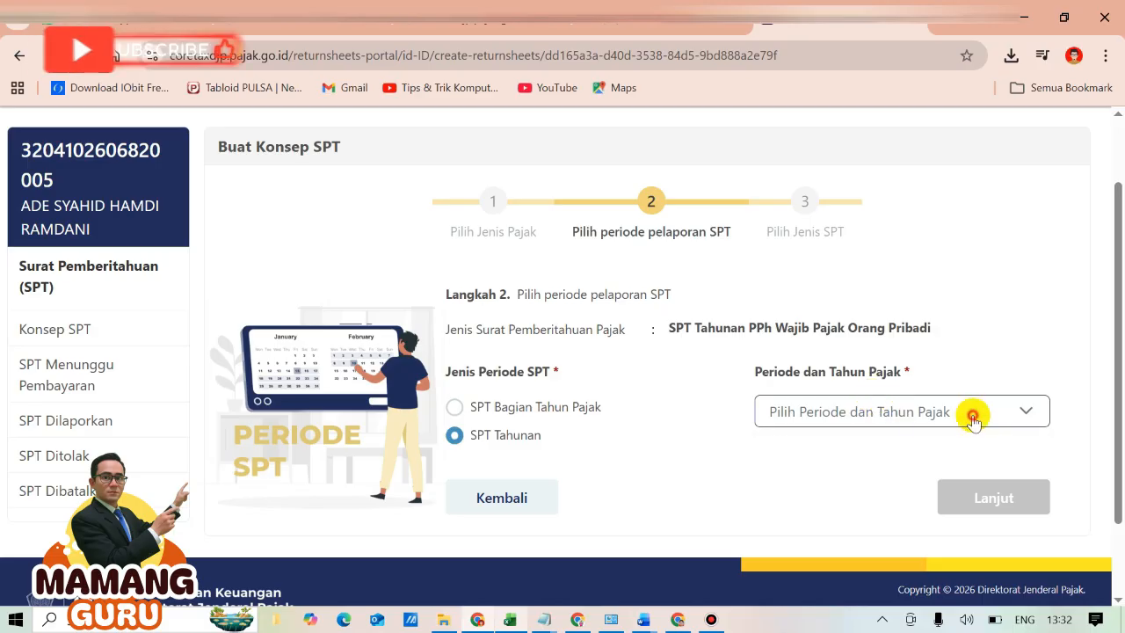
click(972, 419)
click(882, 497)
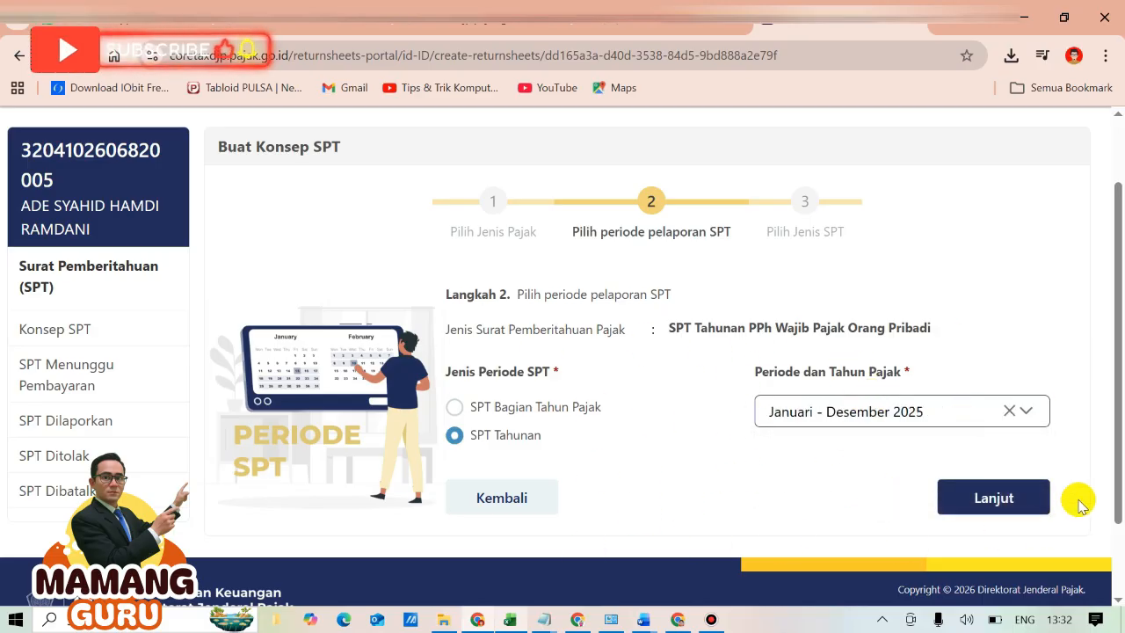
click(1027, 497)
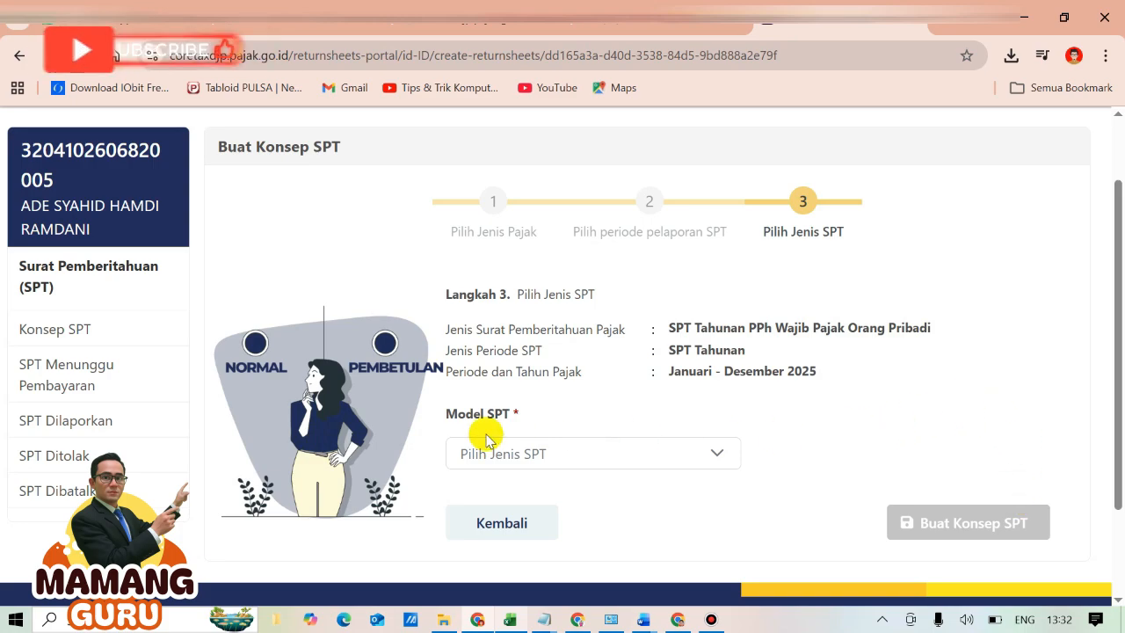
Step: Set the SPT model to Normal, create the draft and dismiss the notification
click(728, 453)
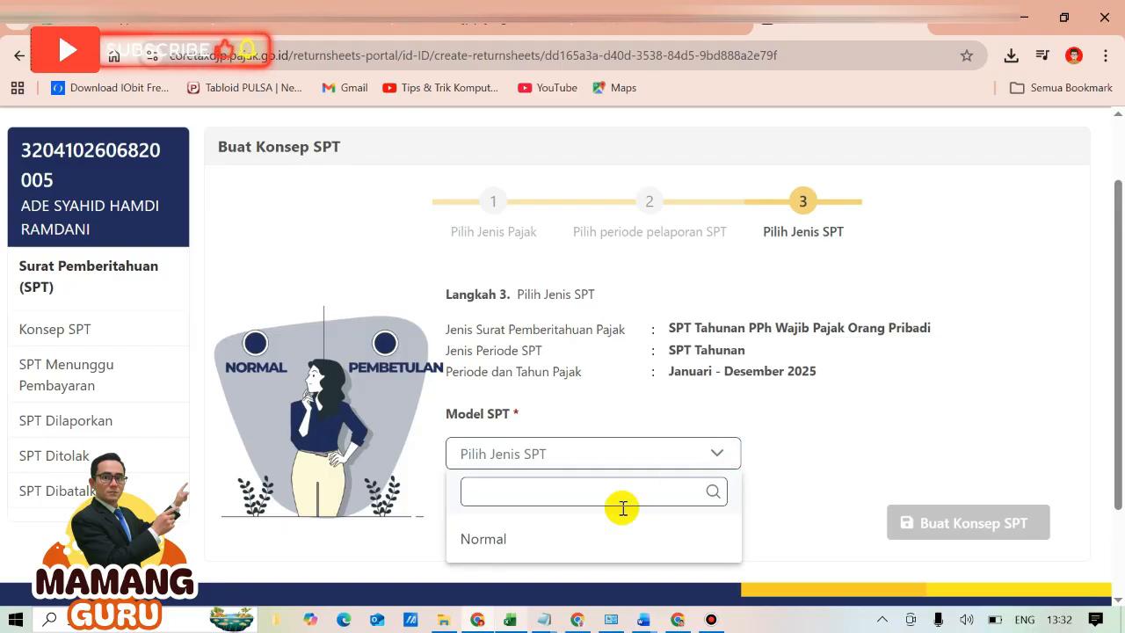
click(536, 540)
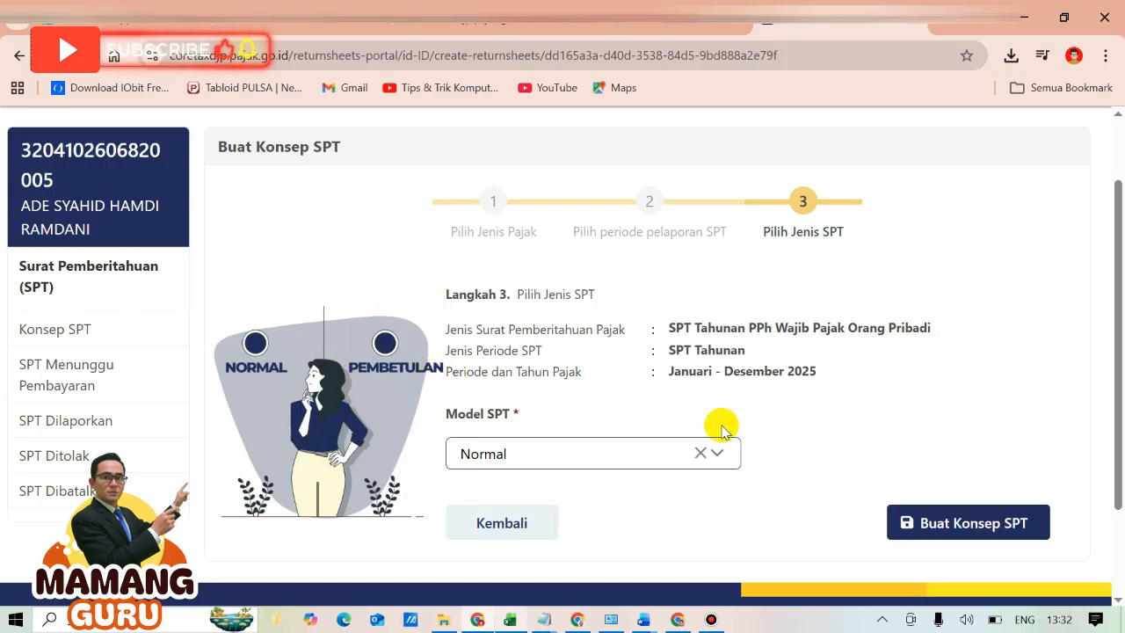
click(958, 535)
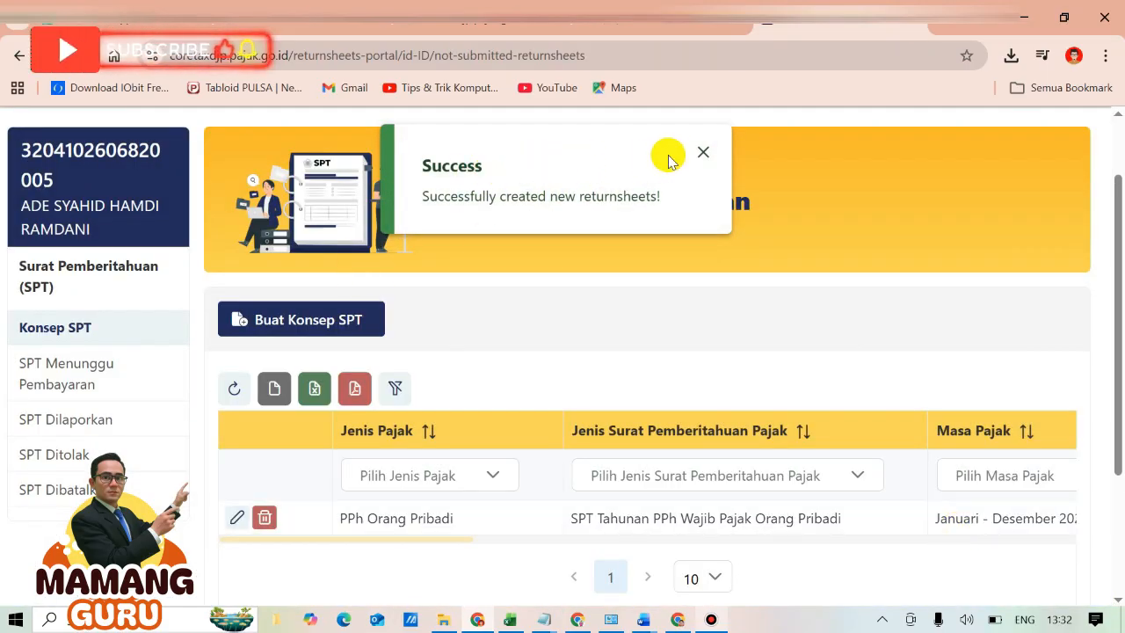
click(703, 152)
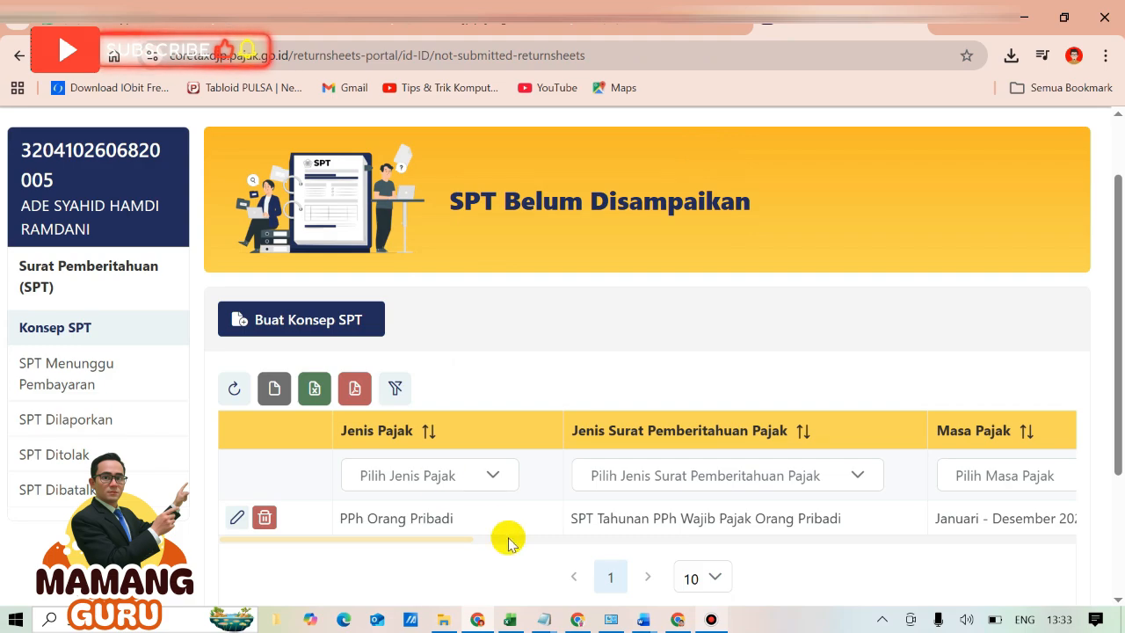
Step: Open the PPh Orang Pribadi draft from the list of unsubmitted returns for editing
drag(459, 535, 312, 569)
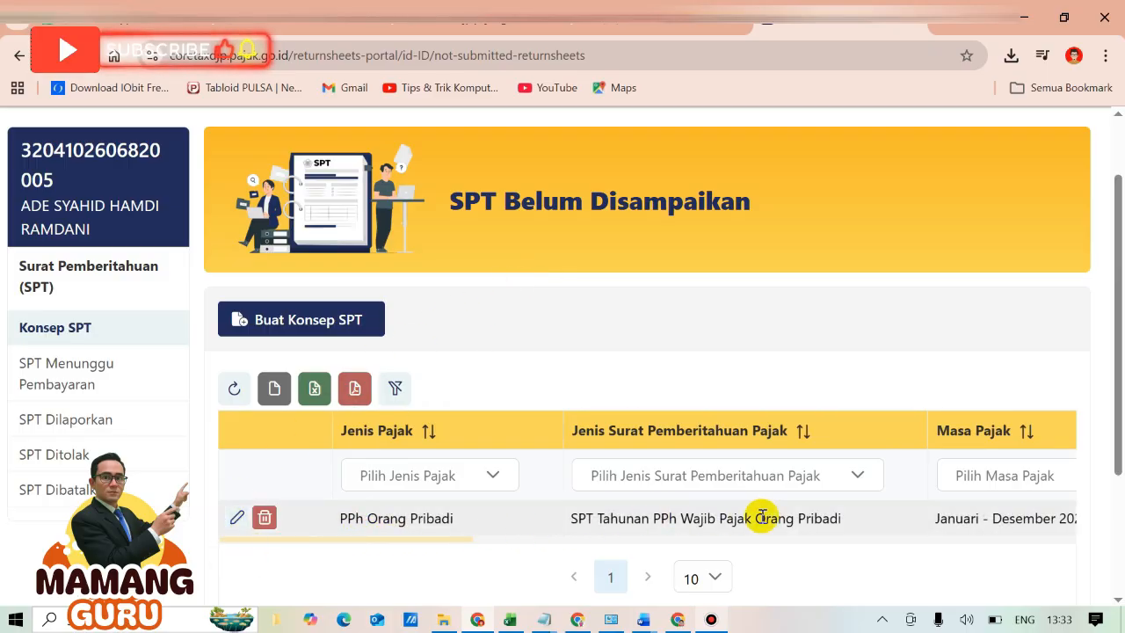
drag(437, 539, 252, 586)
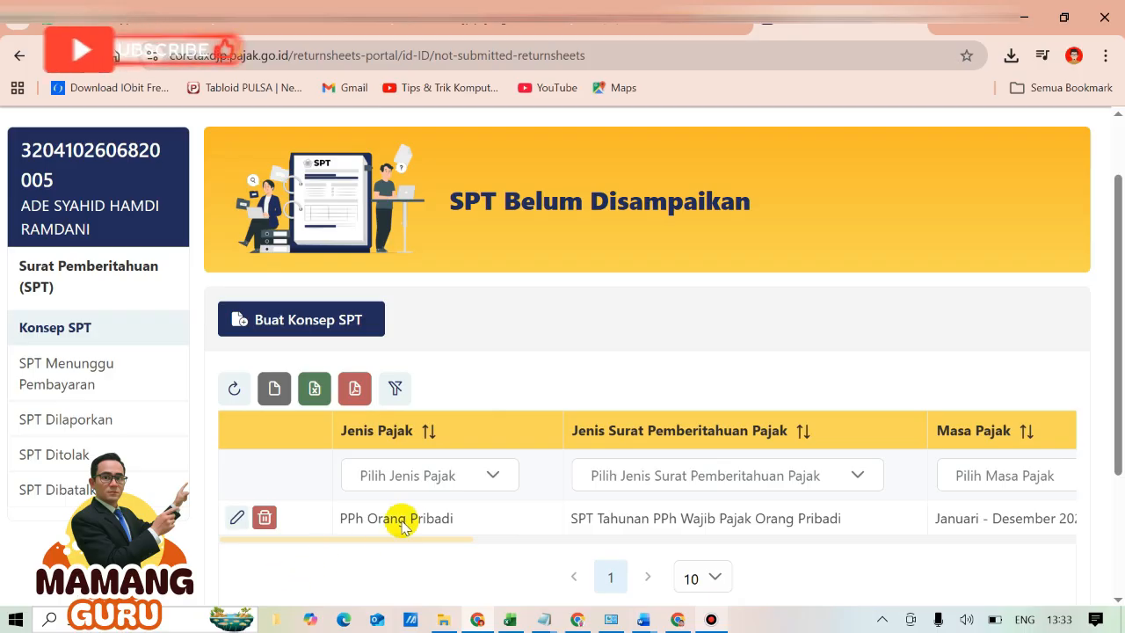
click(238, 522)
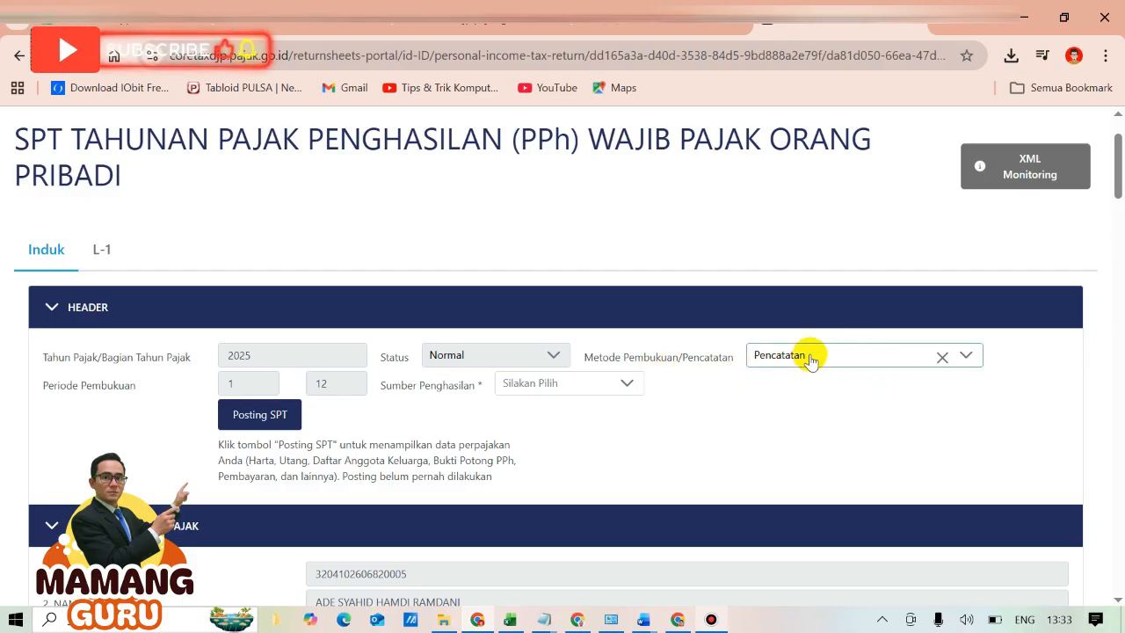
Step: Post the SPT with Pencatatan as the bookkeeping method and Pekerjaan as the income source
click(965, 356)
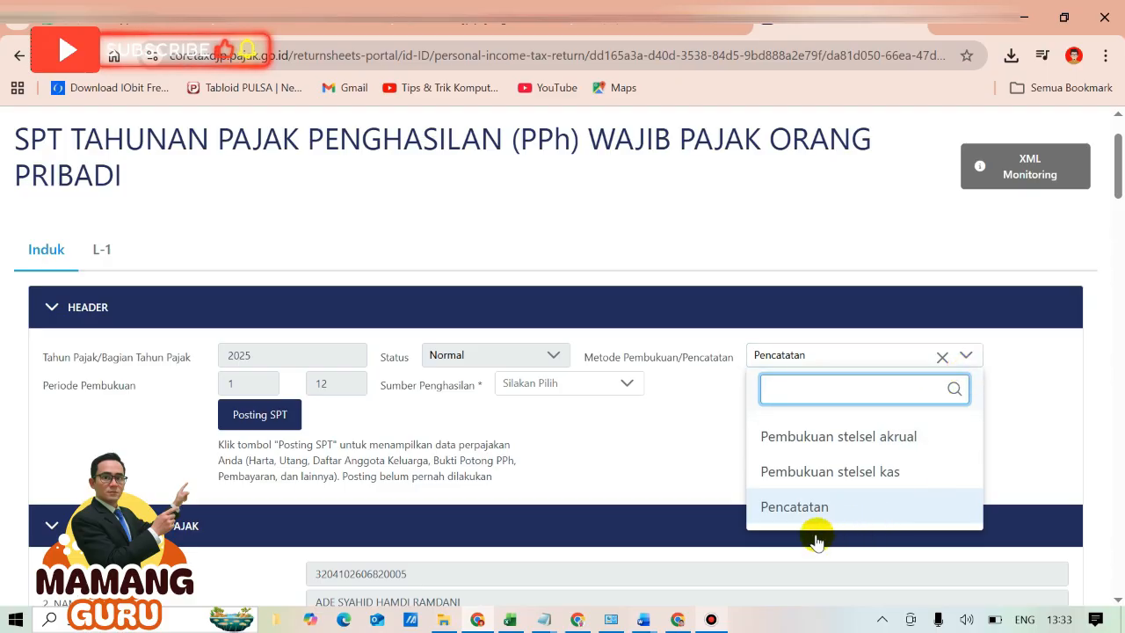
click(794, 510)
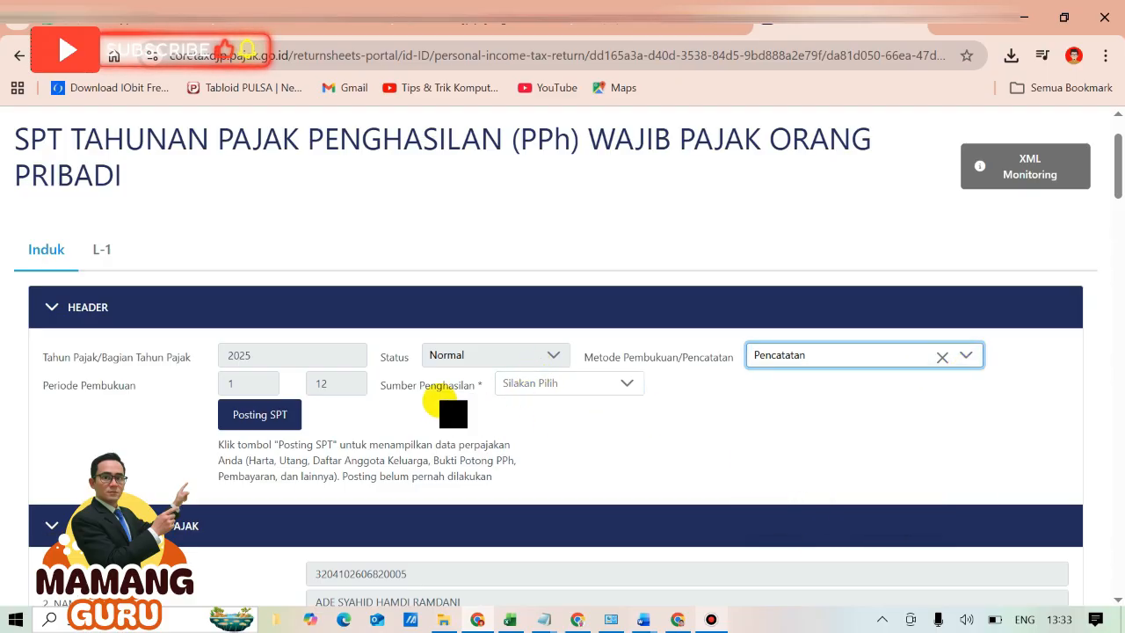
click(626, 382)
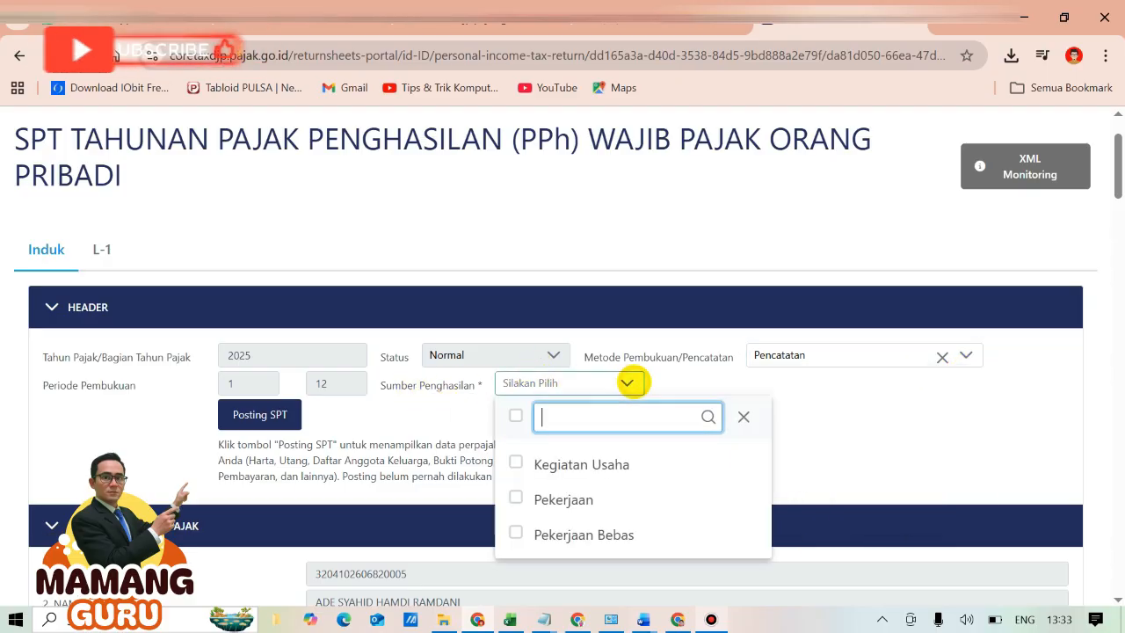
click(577, 498)
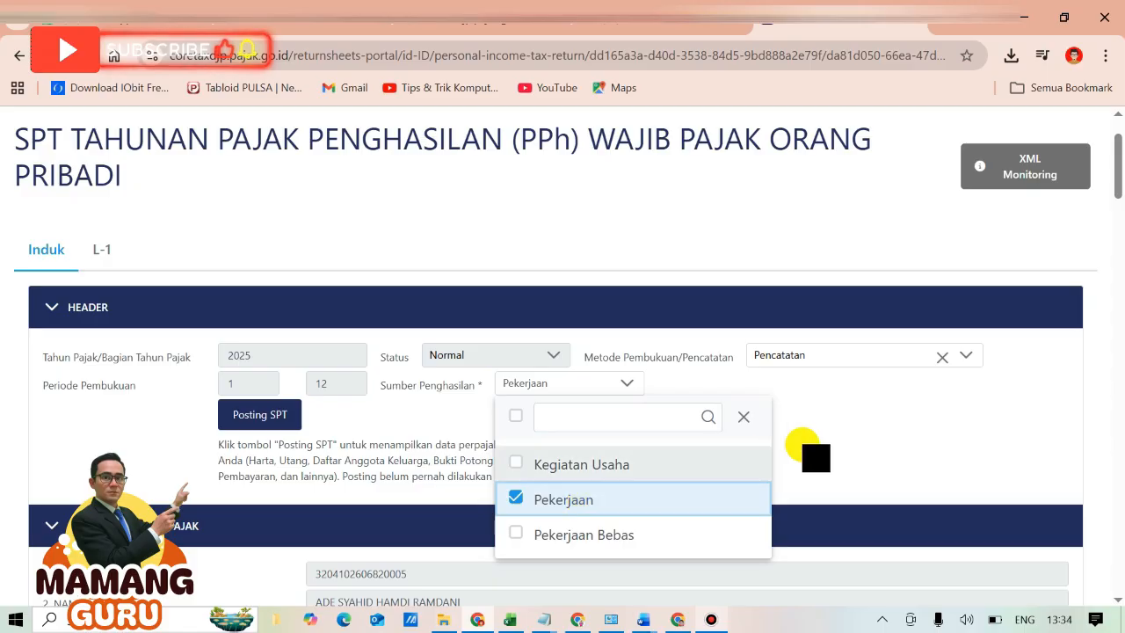
click(849, 435)
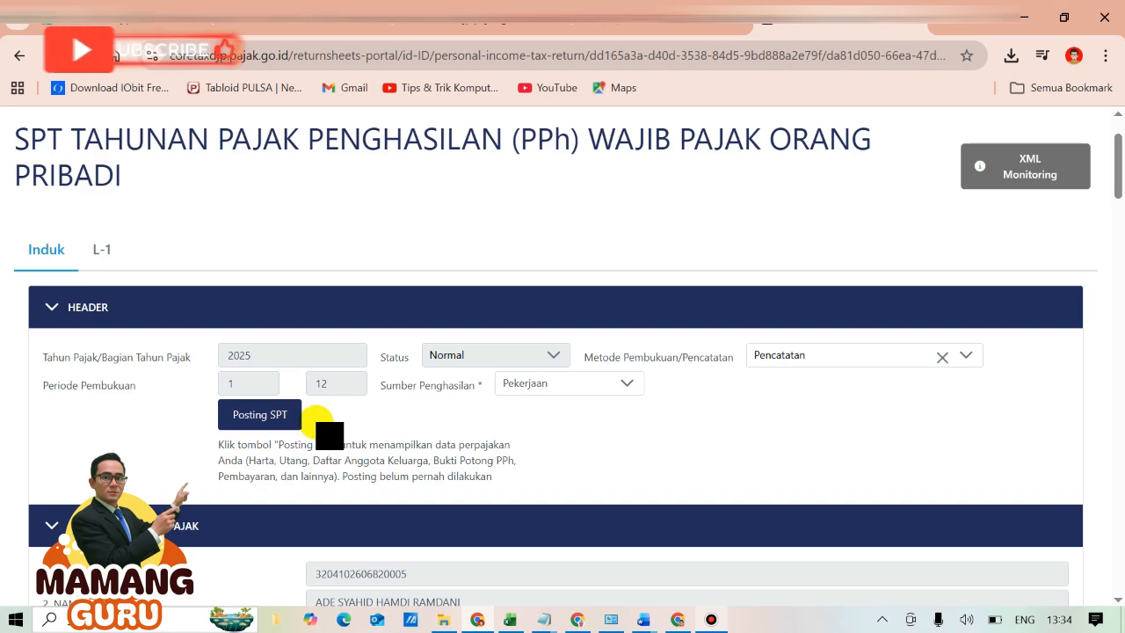
click(266, 414)
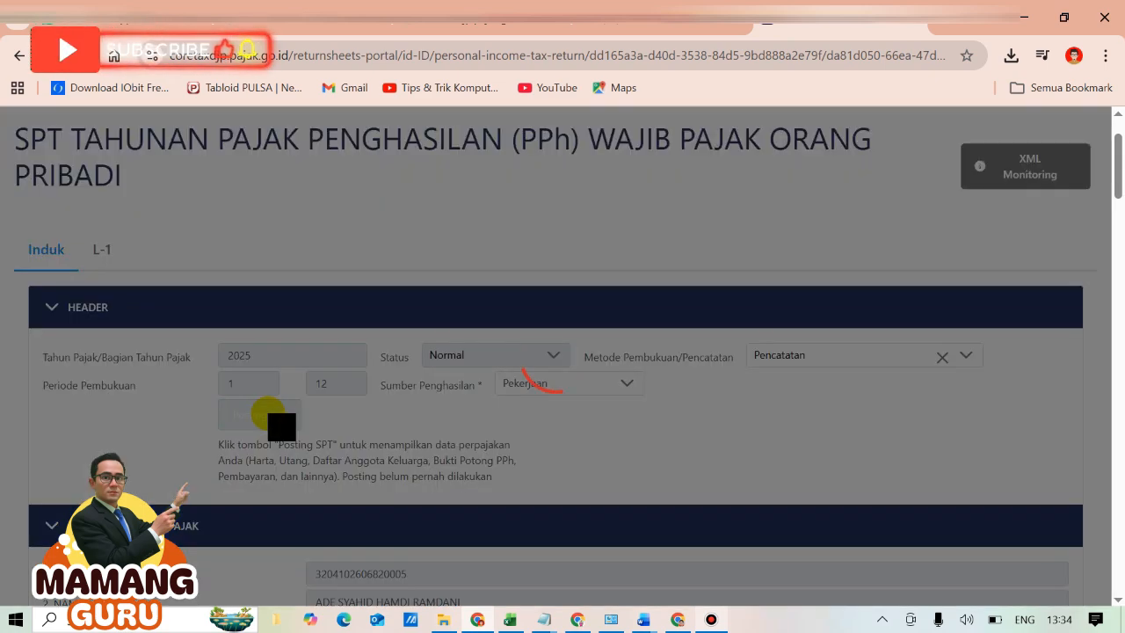
Step: View the options for the husband and wife's tax obligation status in section A without choosing one
scroll(492, 390, down, 4)
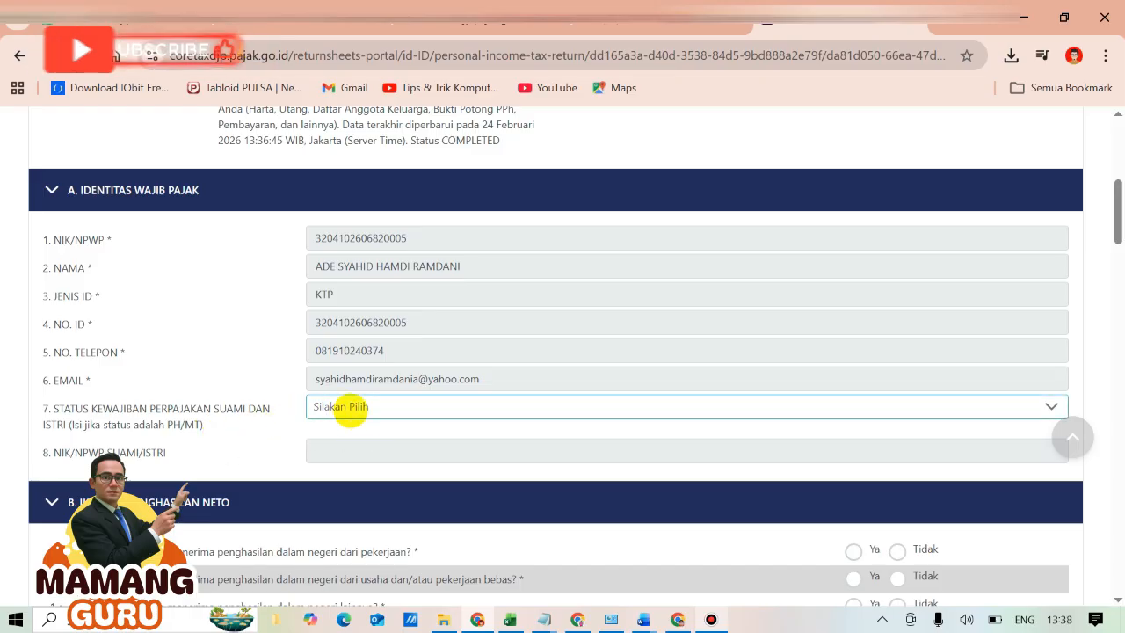
click(339, 412)
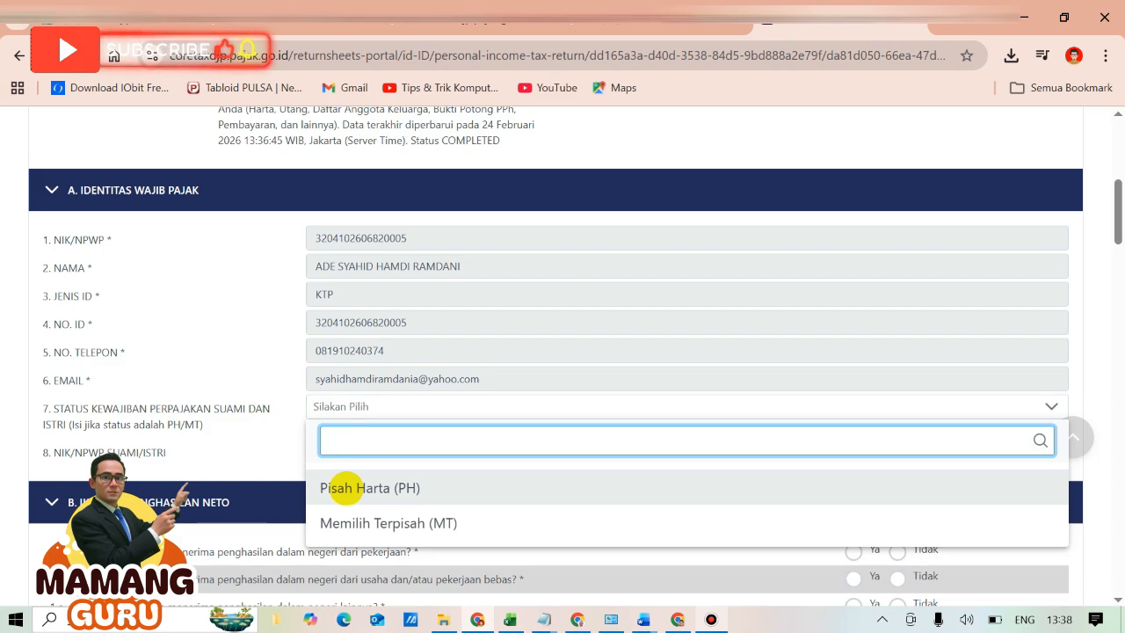
click(248, 457)
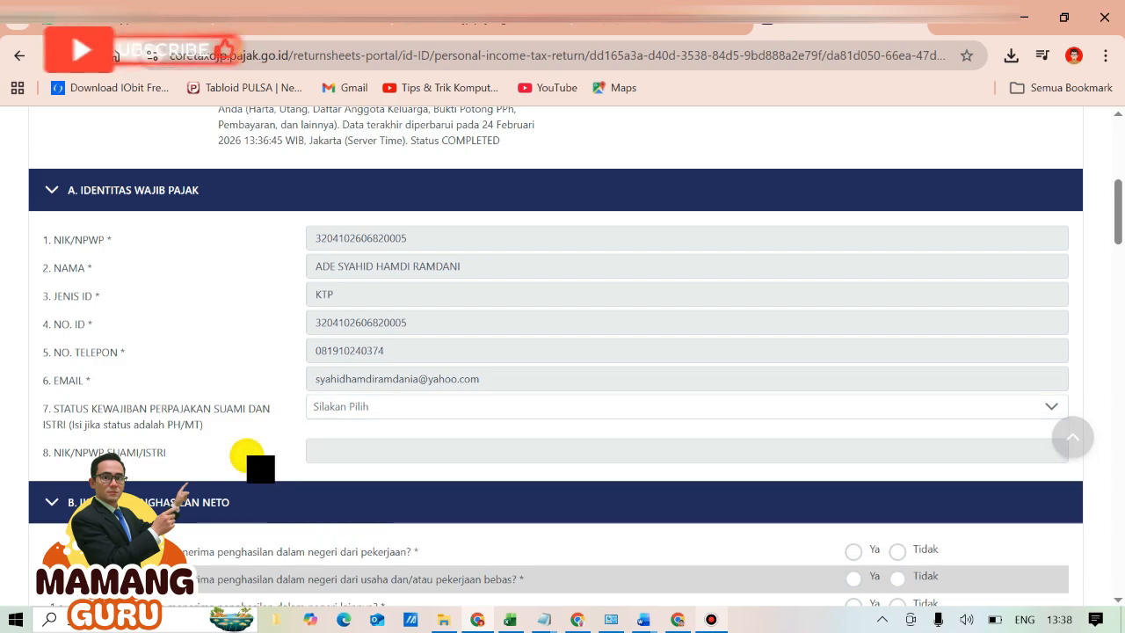
Step: Answer section B with Ya for domestic employment income (1.a) and Tidak for business, other domestic and foreign income (1.b.1, 1.c, 1.d)
scroll(249, 453, down, 1)
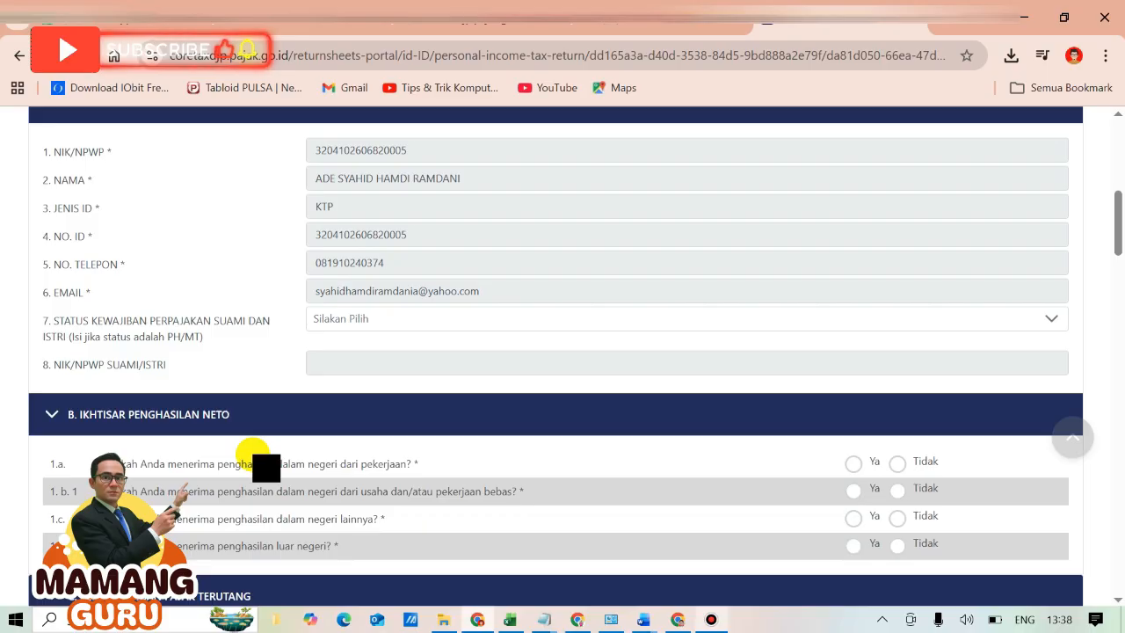
scroll(252, 450, down, 2)
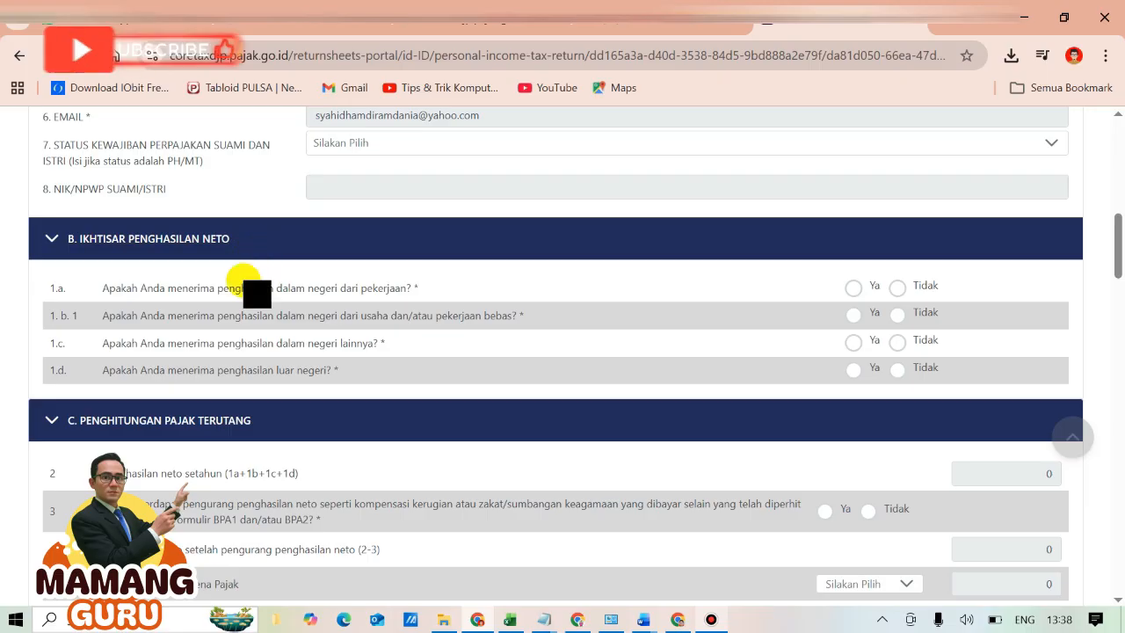
click(853, 287)
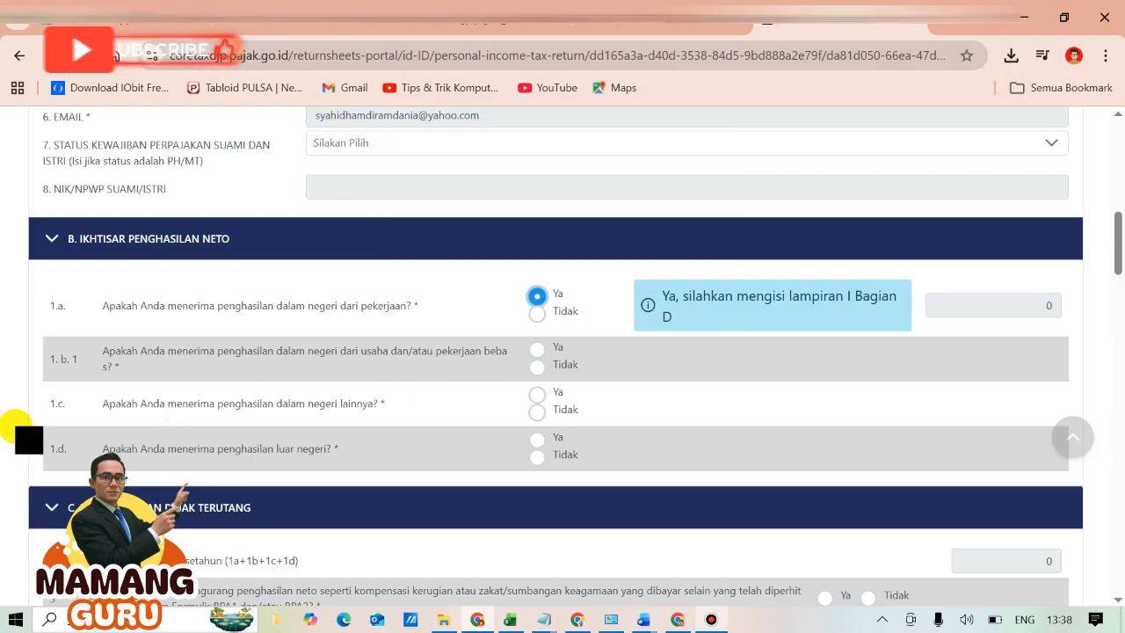
click(536, 367)
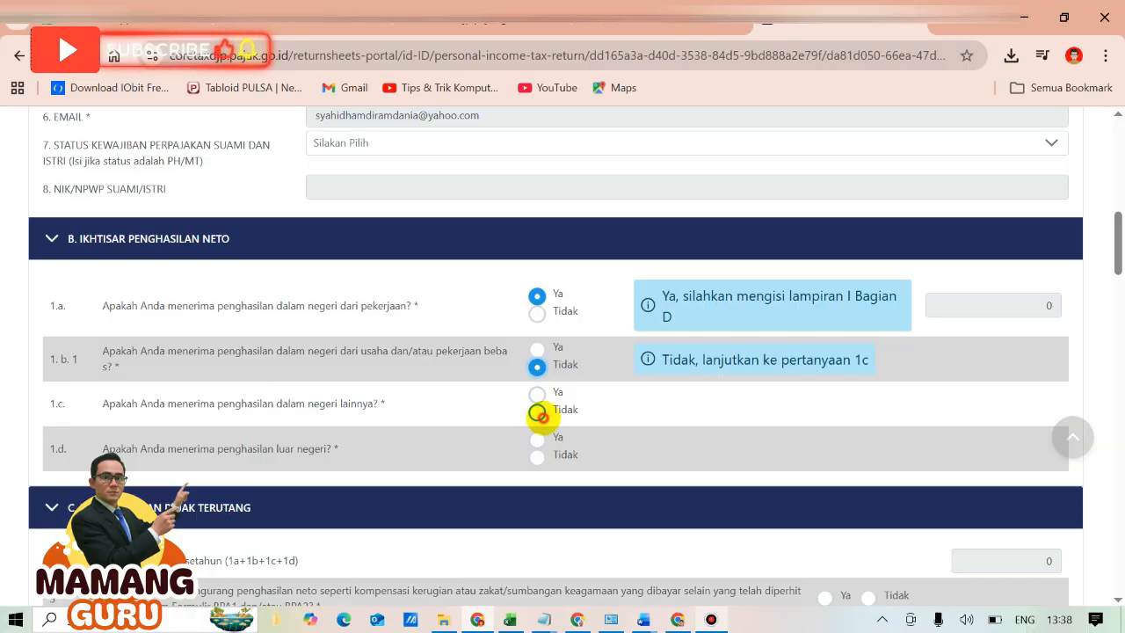
click(537, 412)
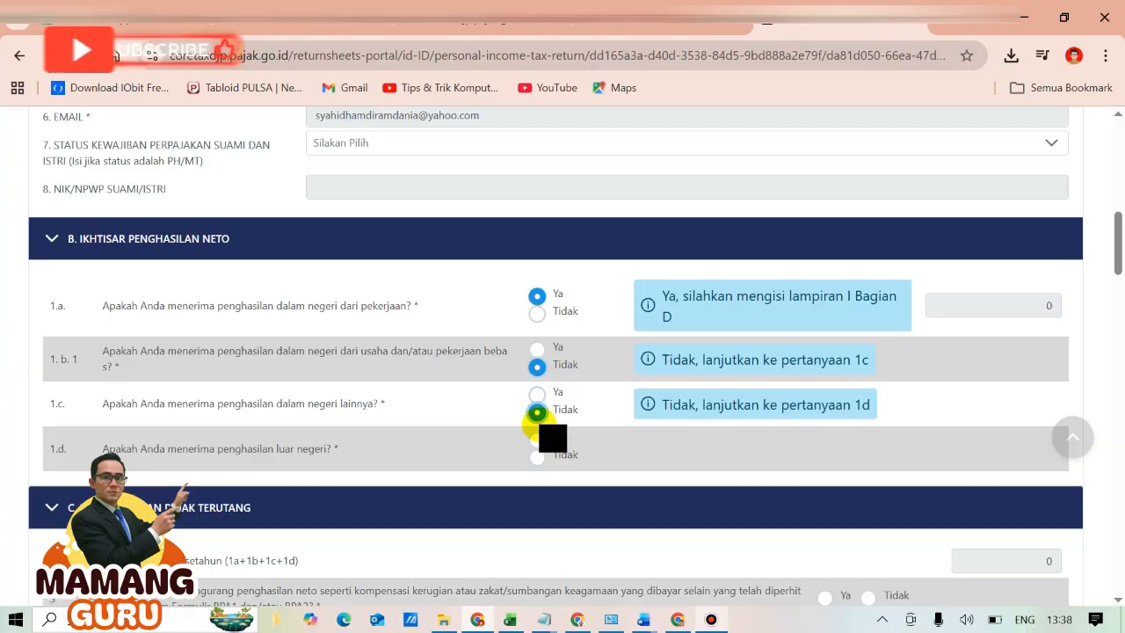
click(536, 455)
scroll(463, 476, down, 1)
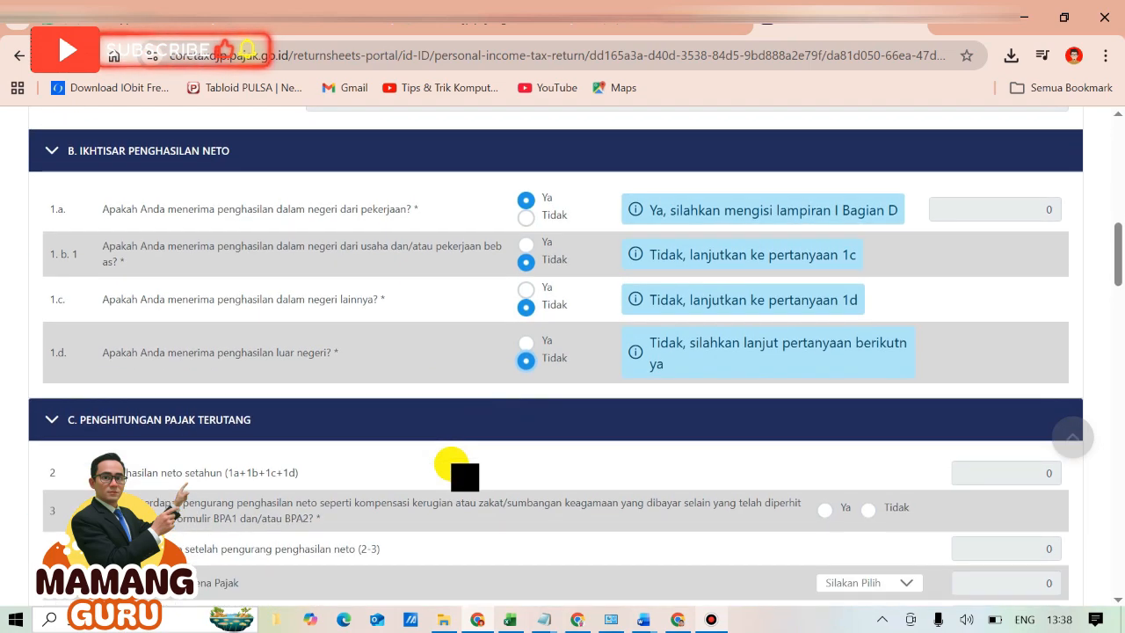
scroll(321, 401, down, 1)
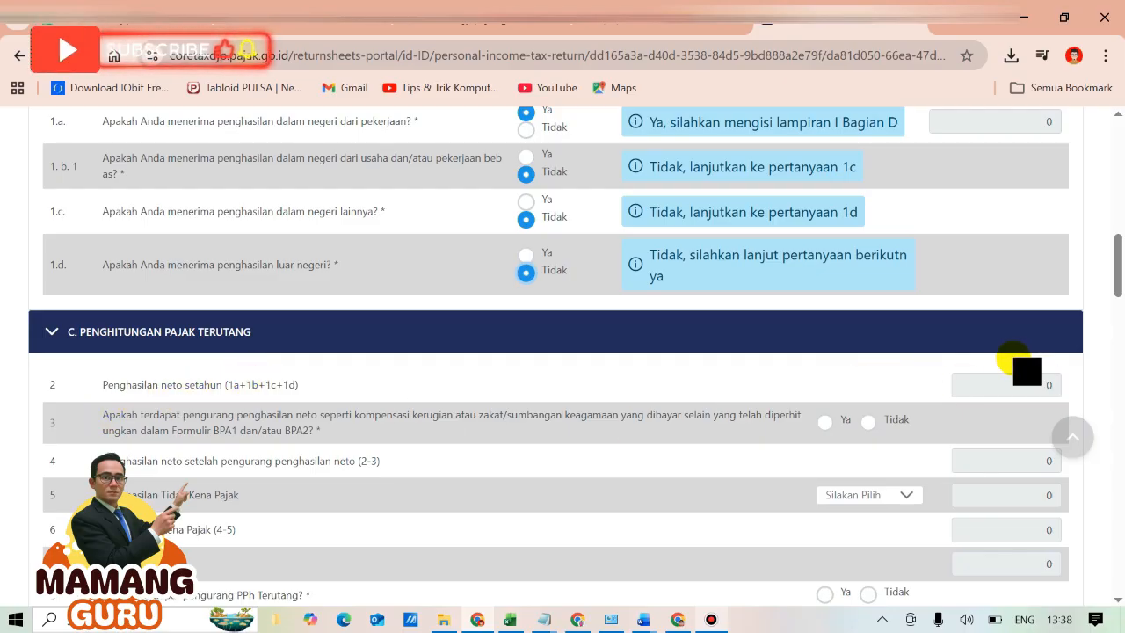
scroll(646, 369, up, 1)
scroll(626, 371, down, 1)
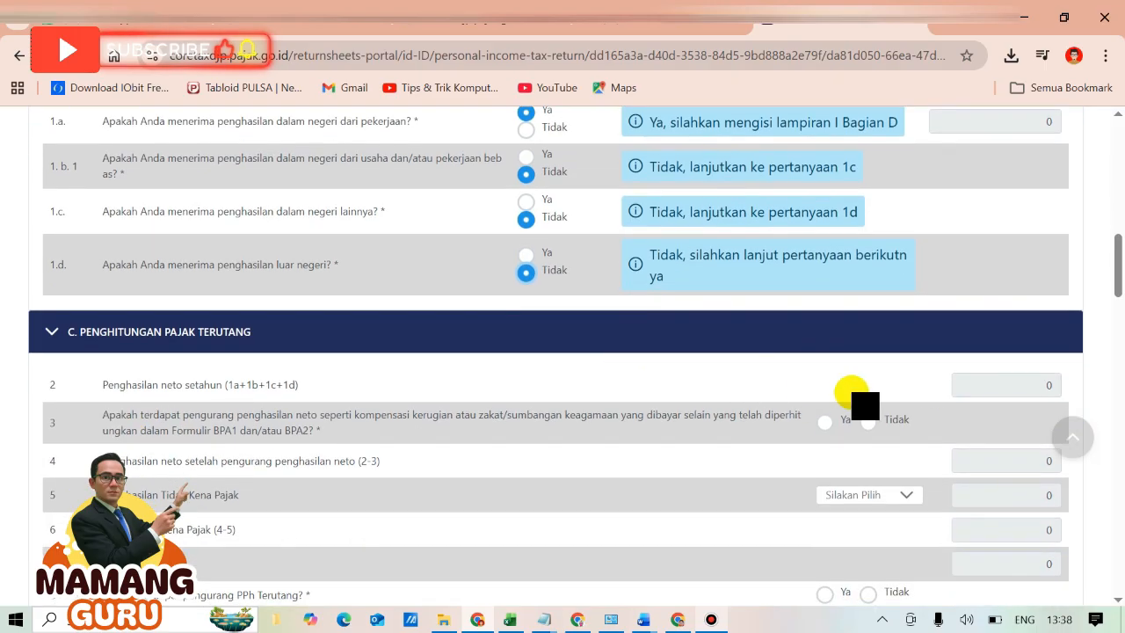
Step: In section C, answer Tidak for net income deductions (question 3) and set Penghasilan Tidak Kena Pajak to K/2
click(988, 381)
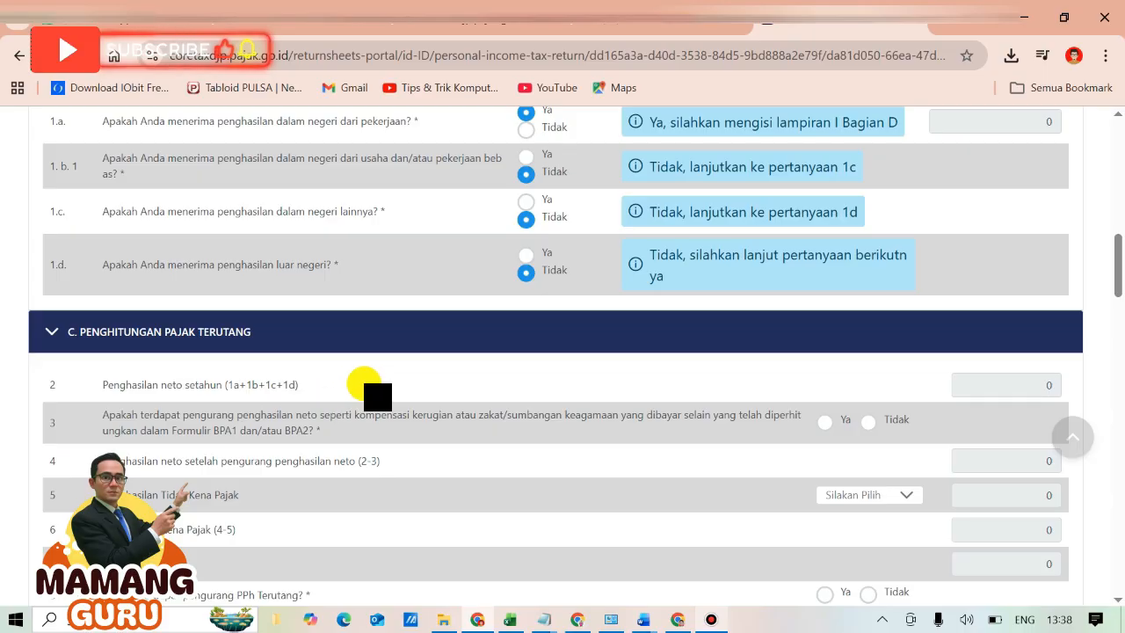
scroll(369, 386, up, 1)
scroll(706, 499, down, 1)
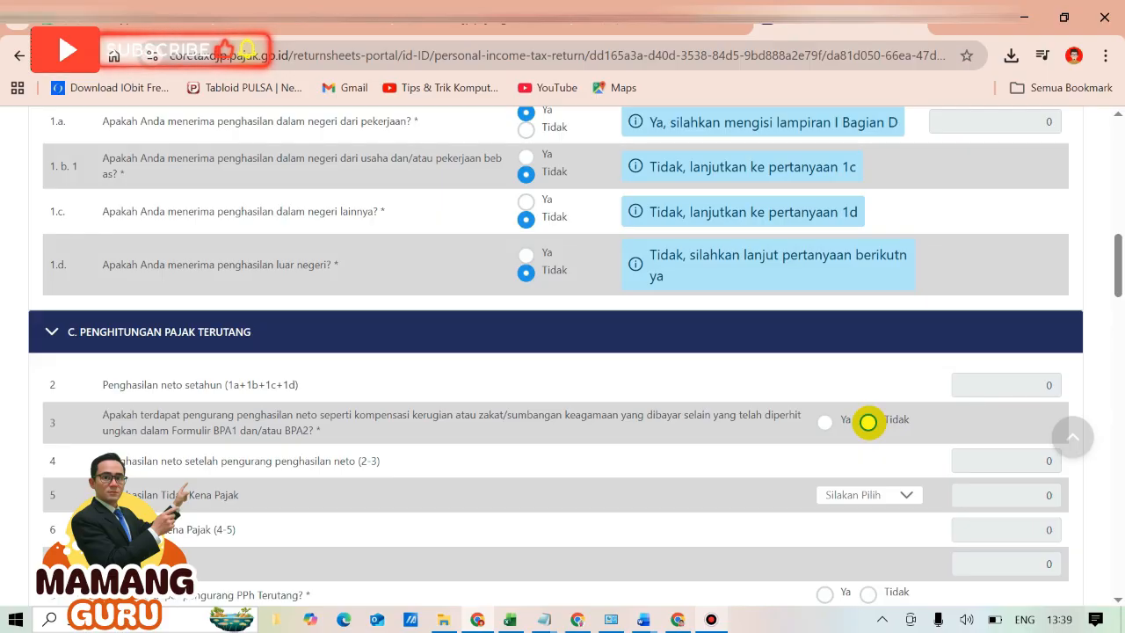
click(868, 421)
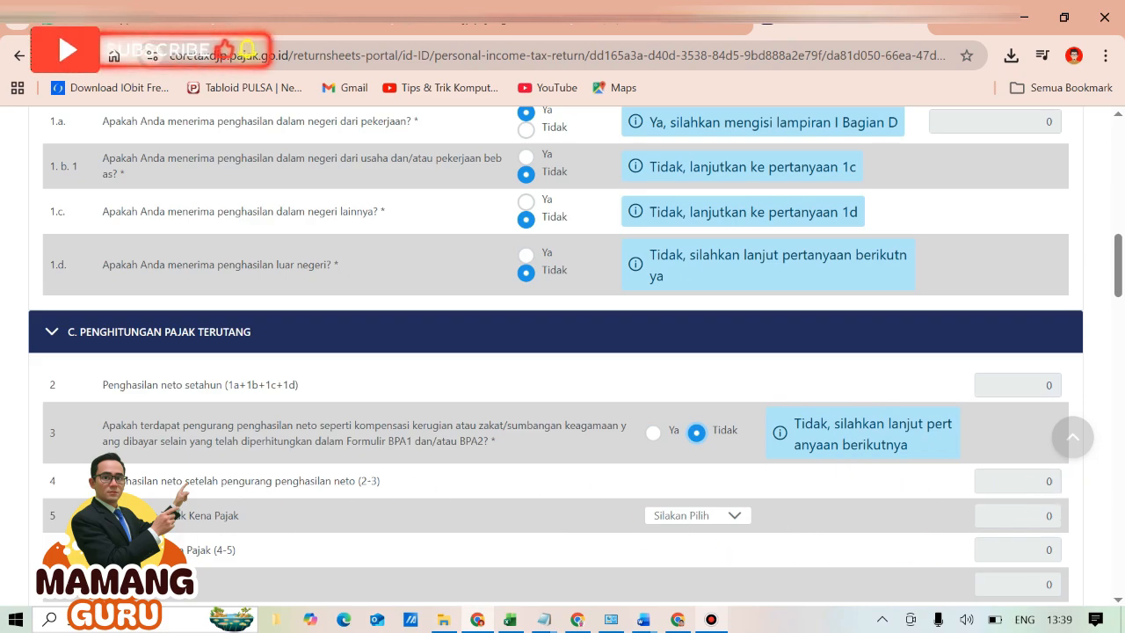
click(738, 516)
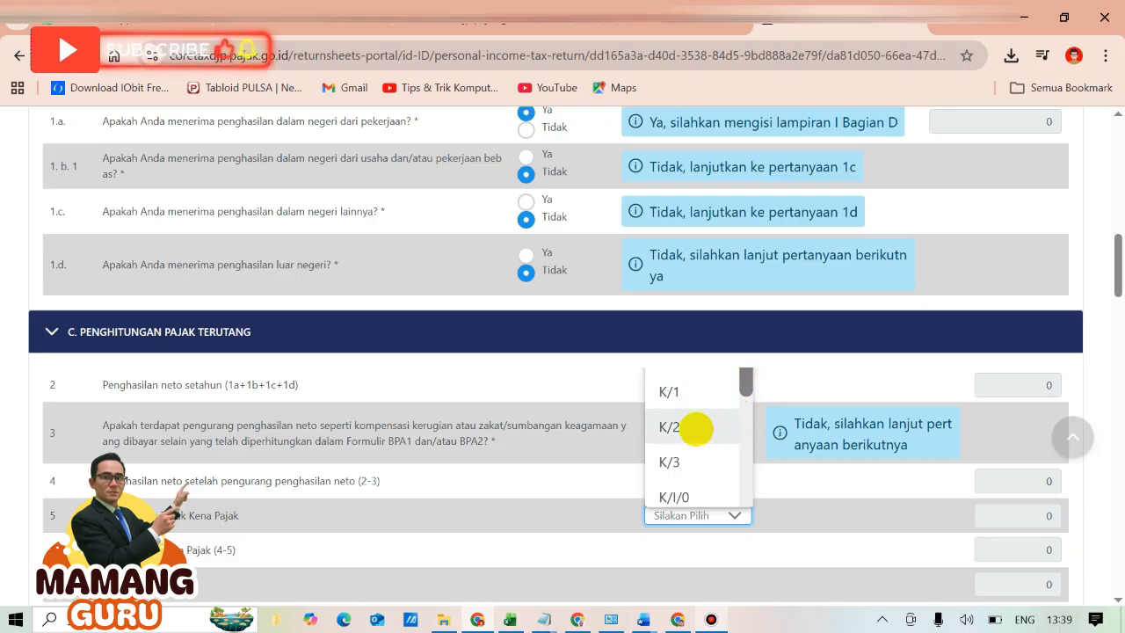
click(698, 428)
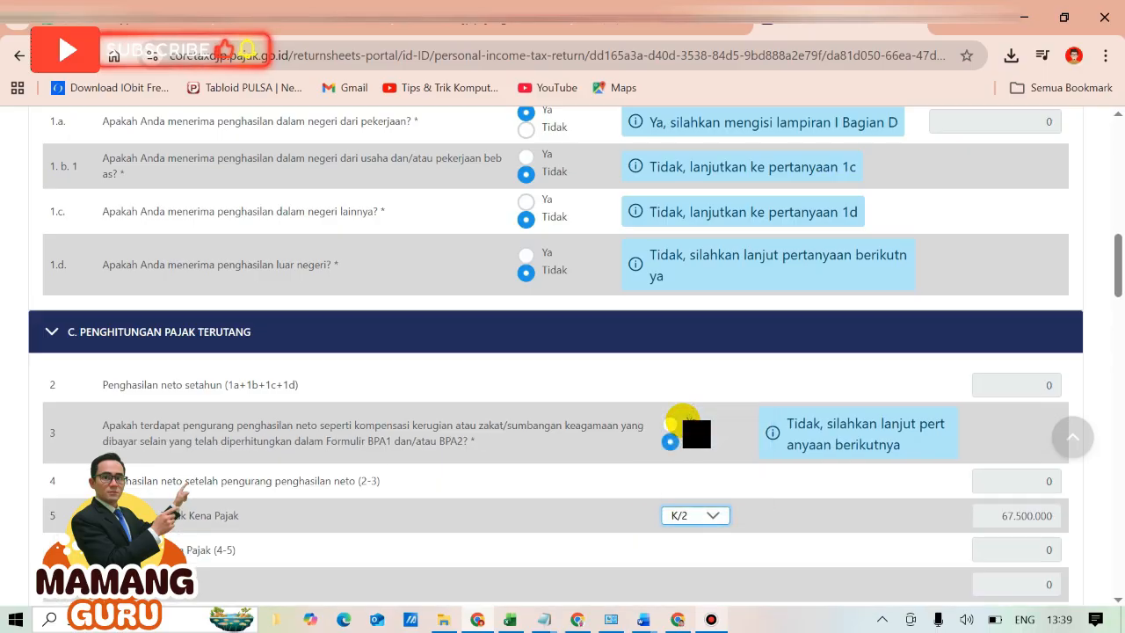
Step: Answer Tidak to question 8 on reductions of the income tax due in section C
scroll(76, 386, down, 2)
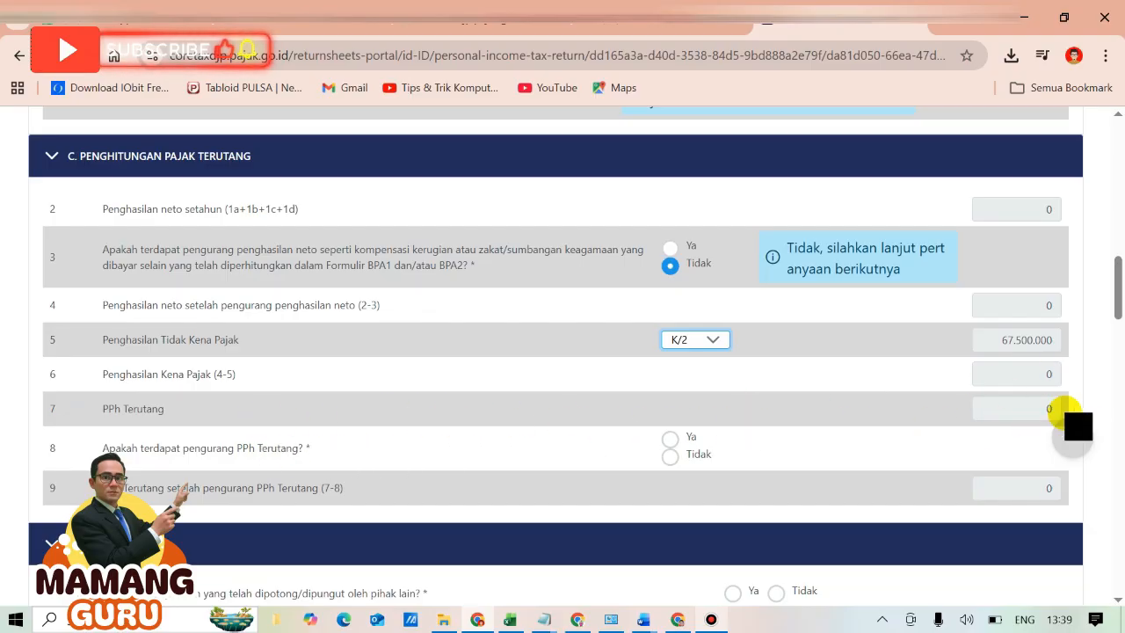
click(1013, 373)
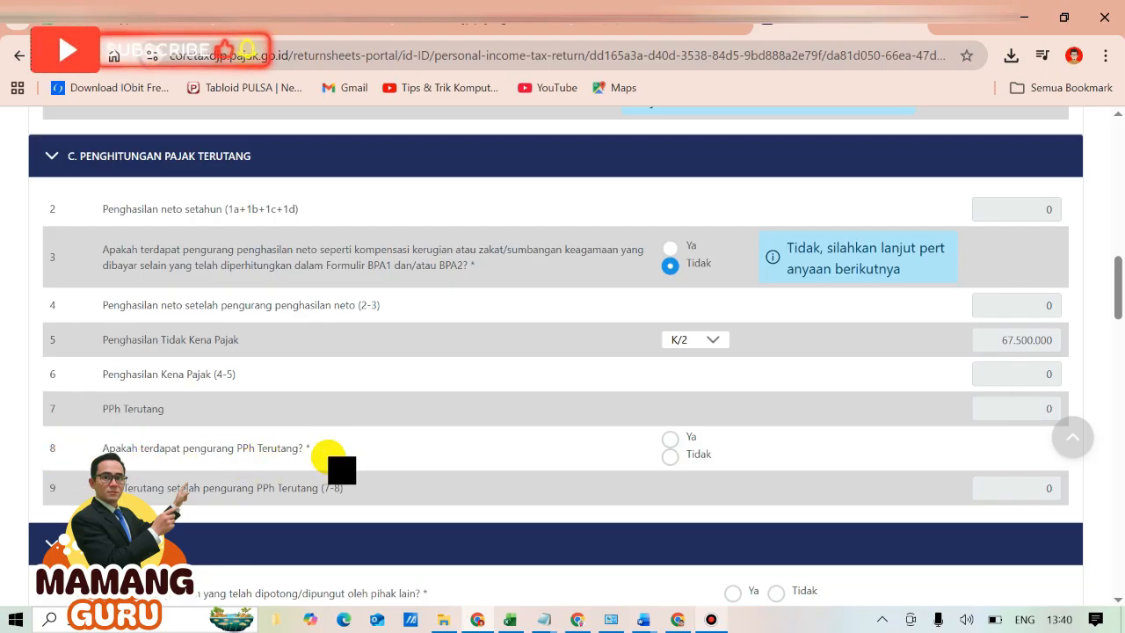
click(669, 456)
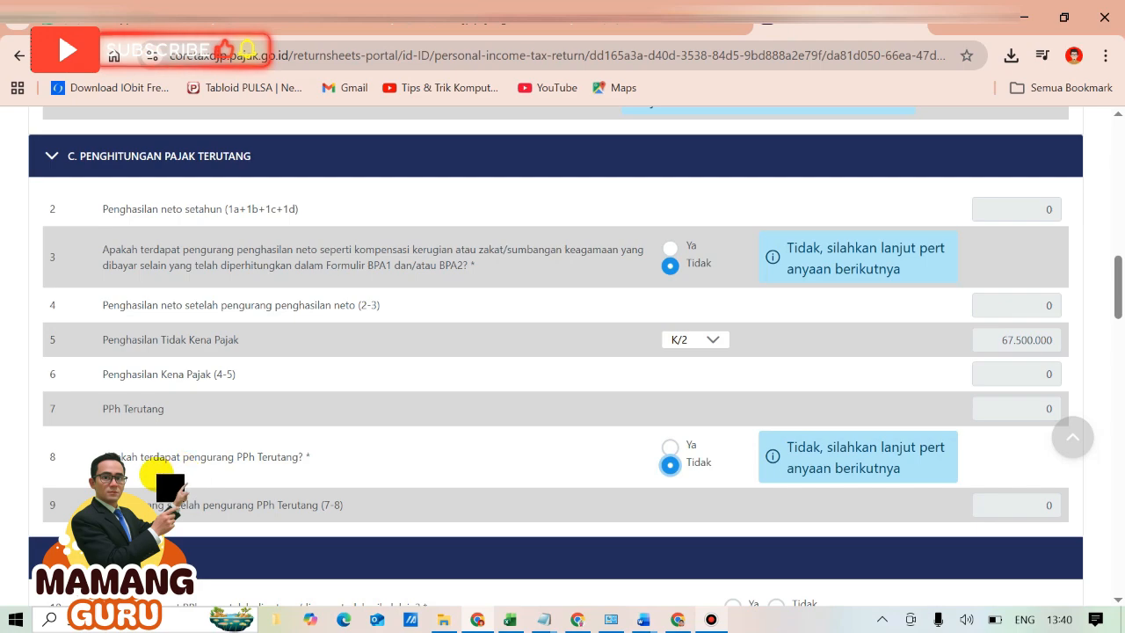
Step: In section D, answer Tidak for tax withheld by other parties (10a) and for returned or reduced foreign tax credits (10d)
scroll(834, 519, down, 2)
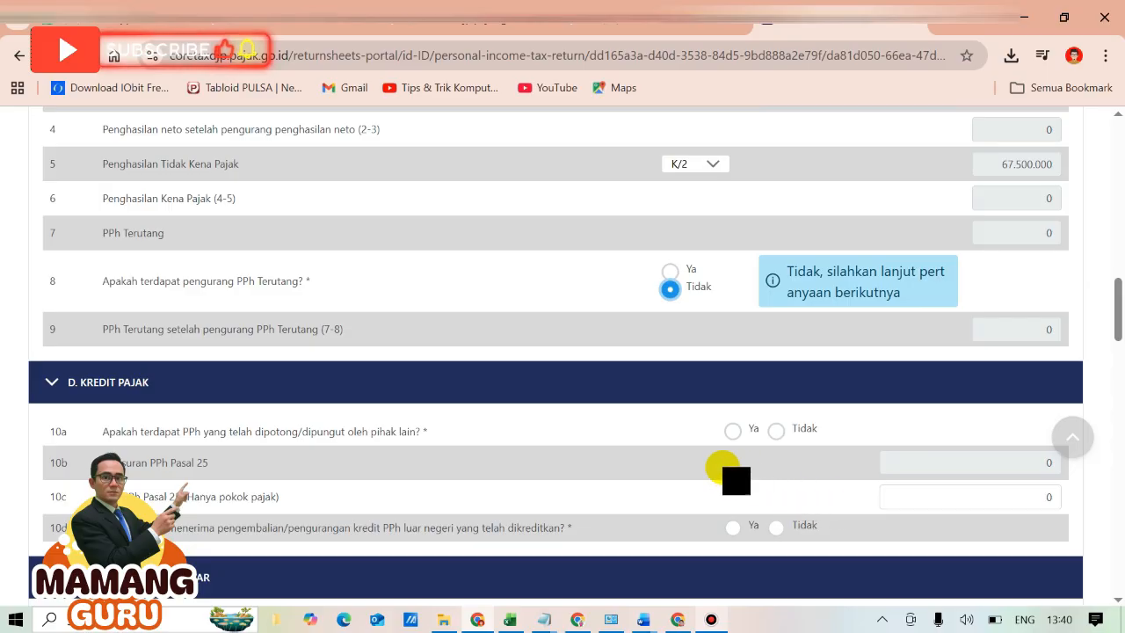
scroll(668, 461, down, 1)
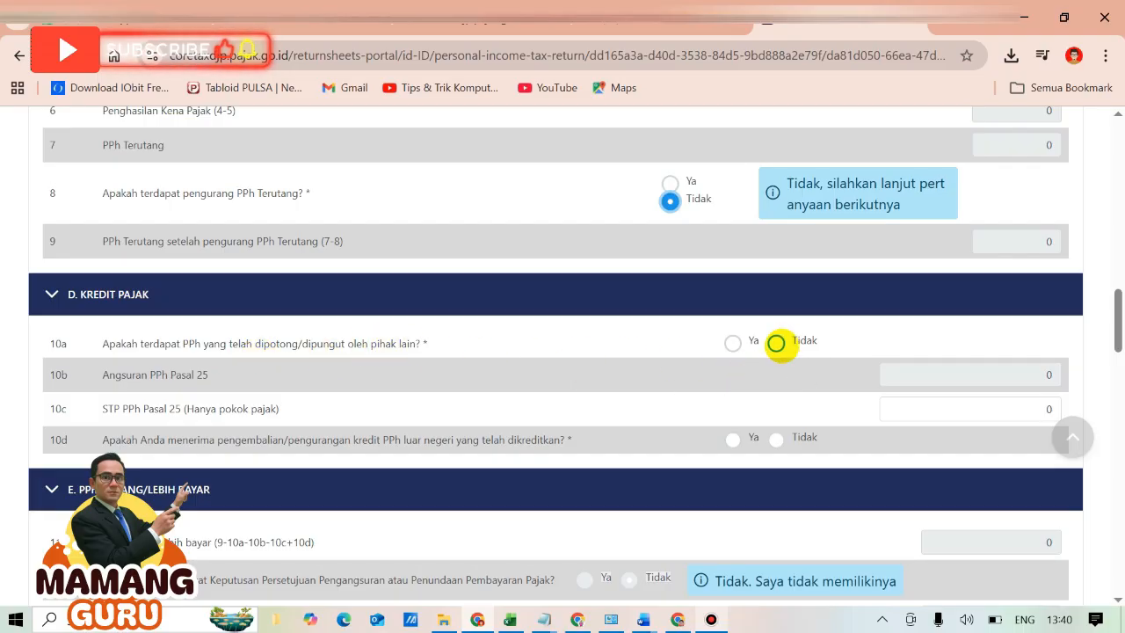
click(776, 343)
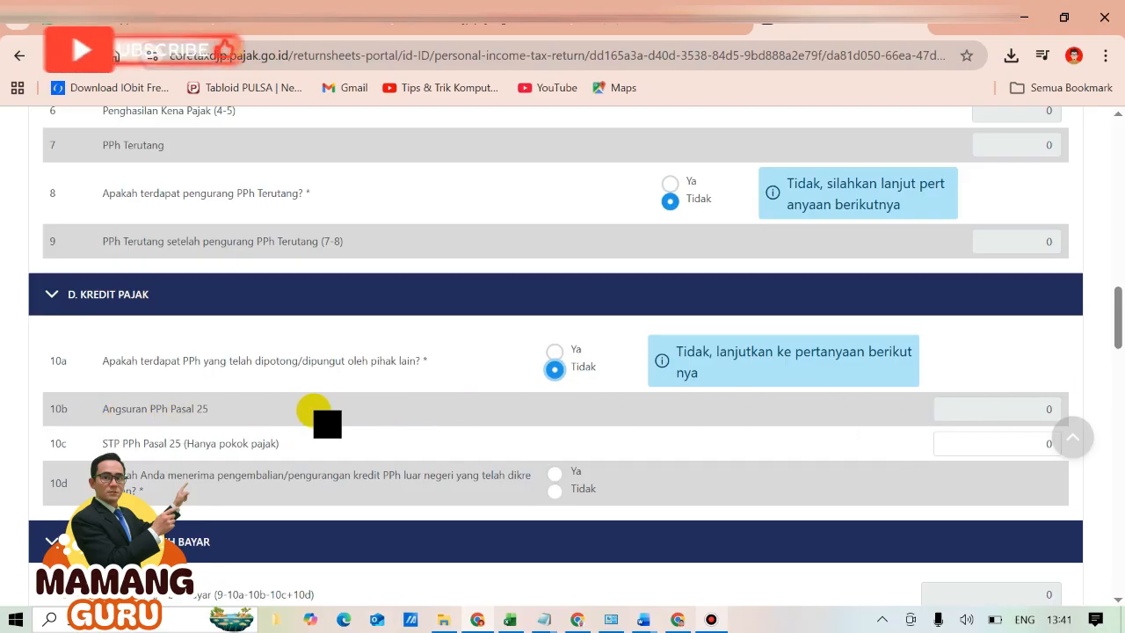
click(130, 438)
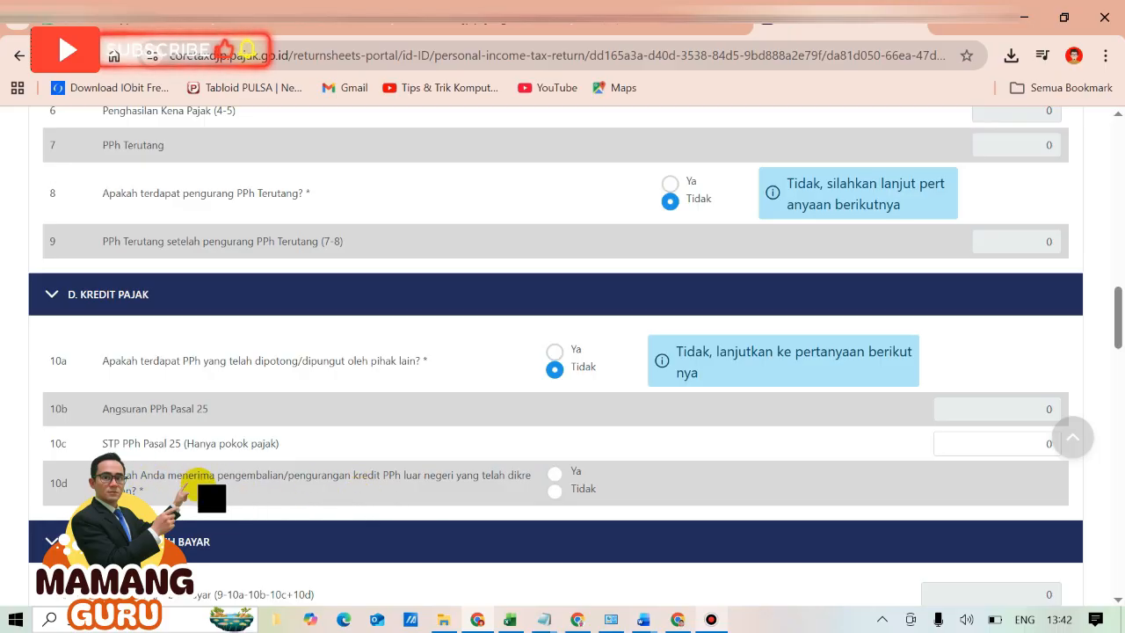
click(554, 490)
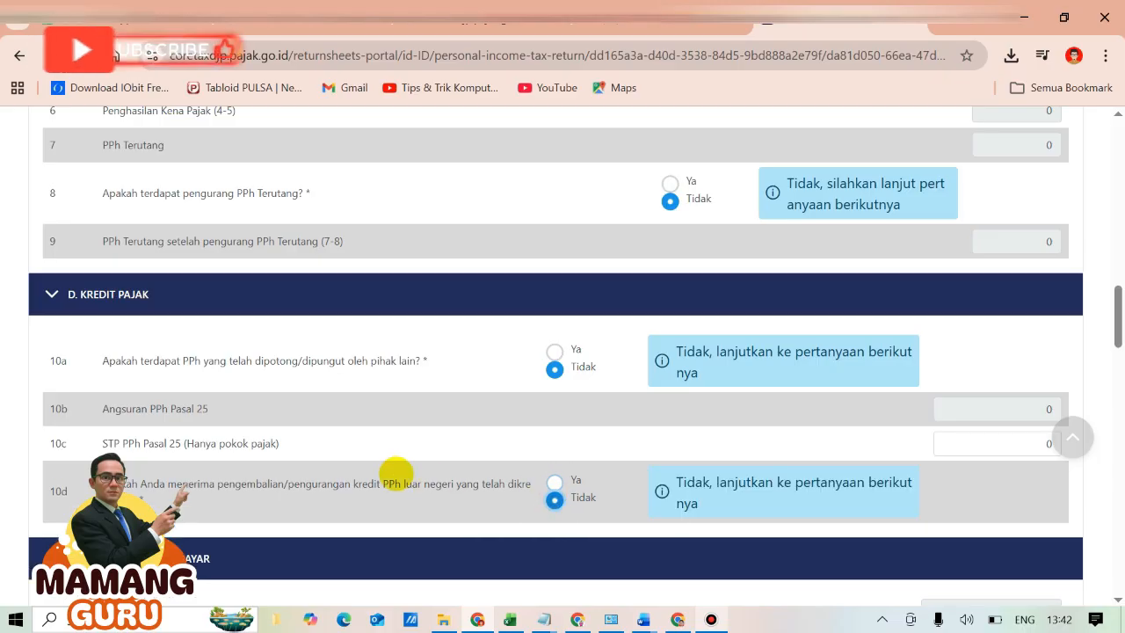
Step: In section H, answer Tidak to questions 13a, 13b and 13c on next year's PPh Pasal 25 instalments
scroll(393, 472, down, 2)
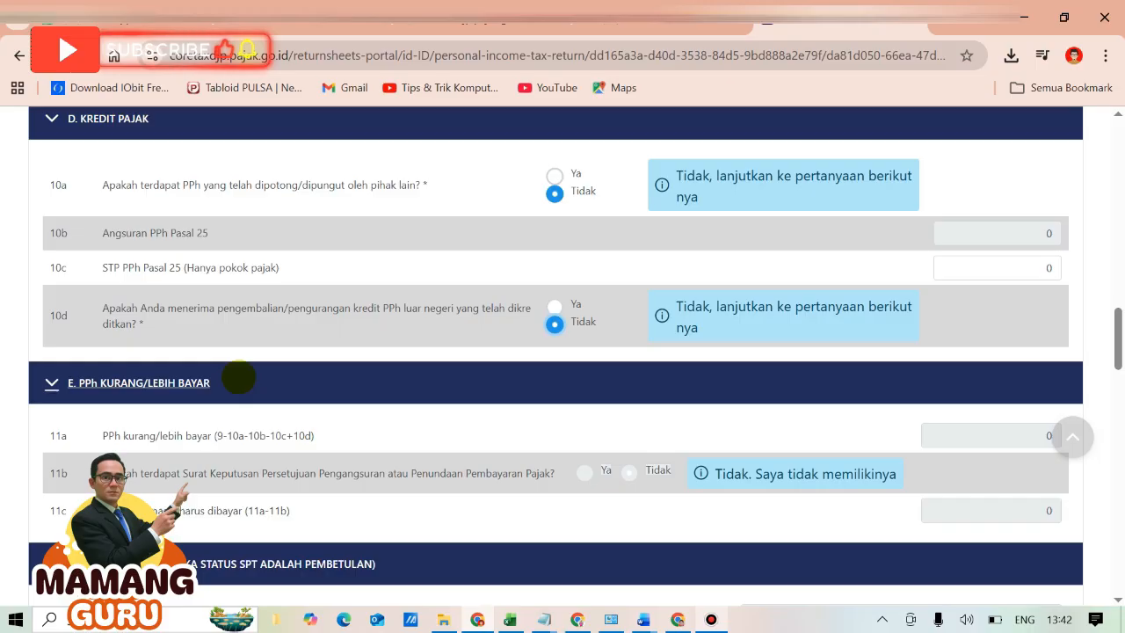
scroll(238, 377, down, 1)
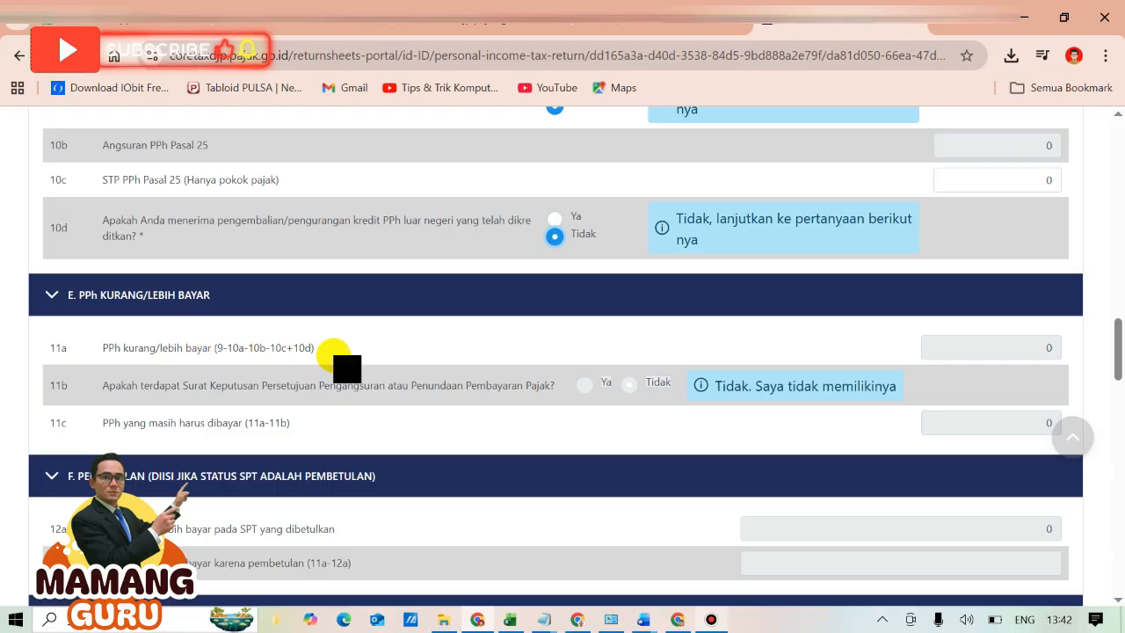
click(1037, 352)
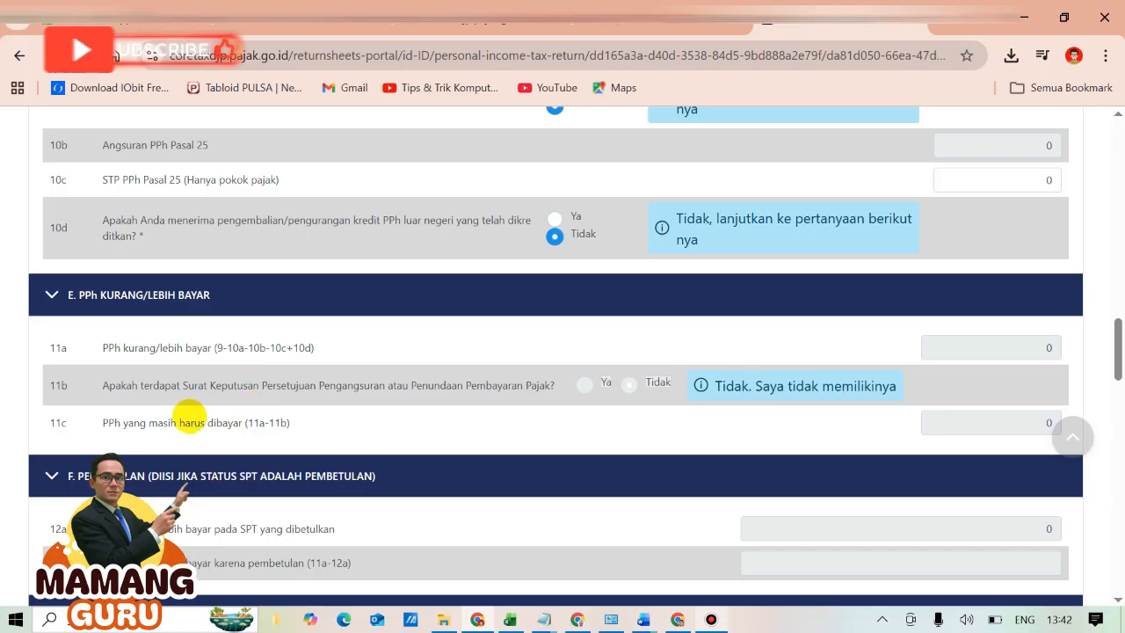
click(933, 418)
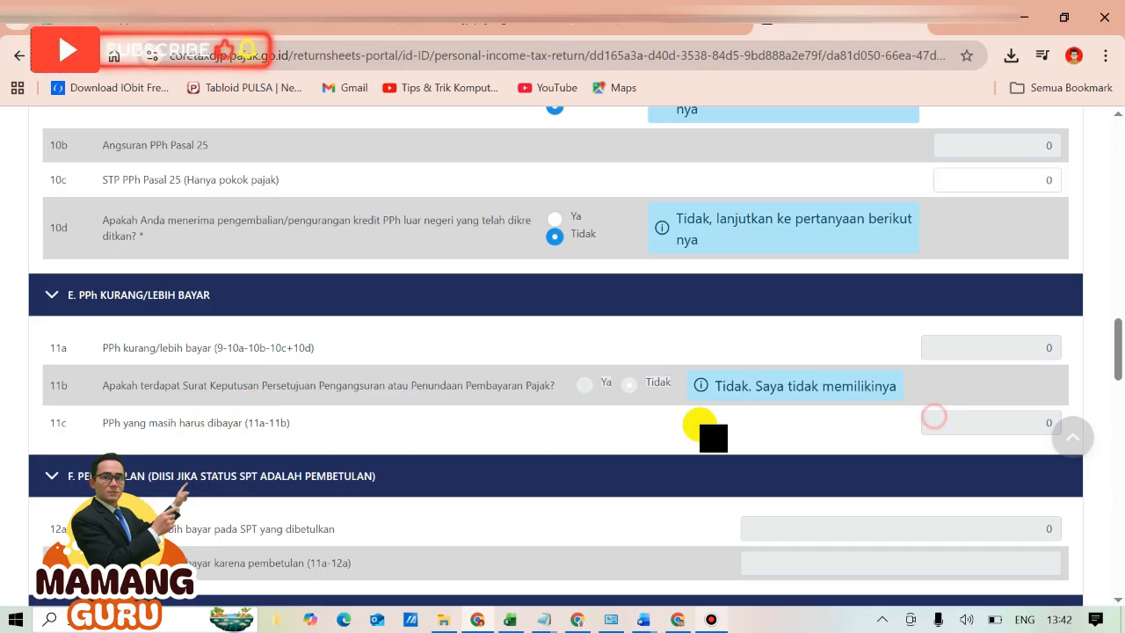
scroll(220, 402, down, 2)
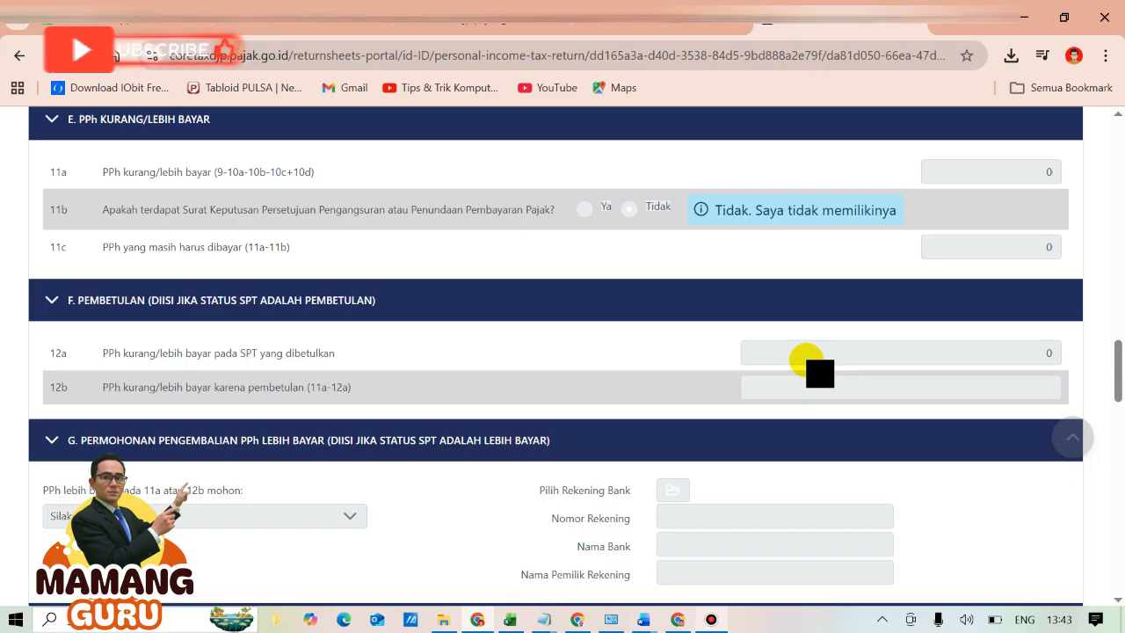
scroll(226, 451, down, 1)
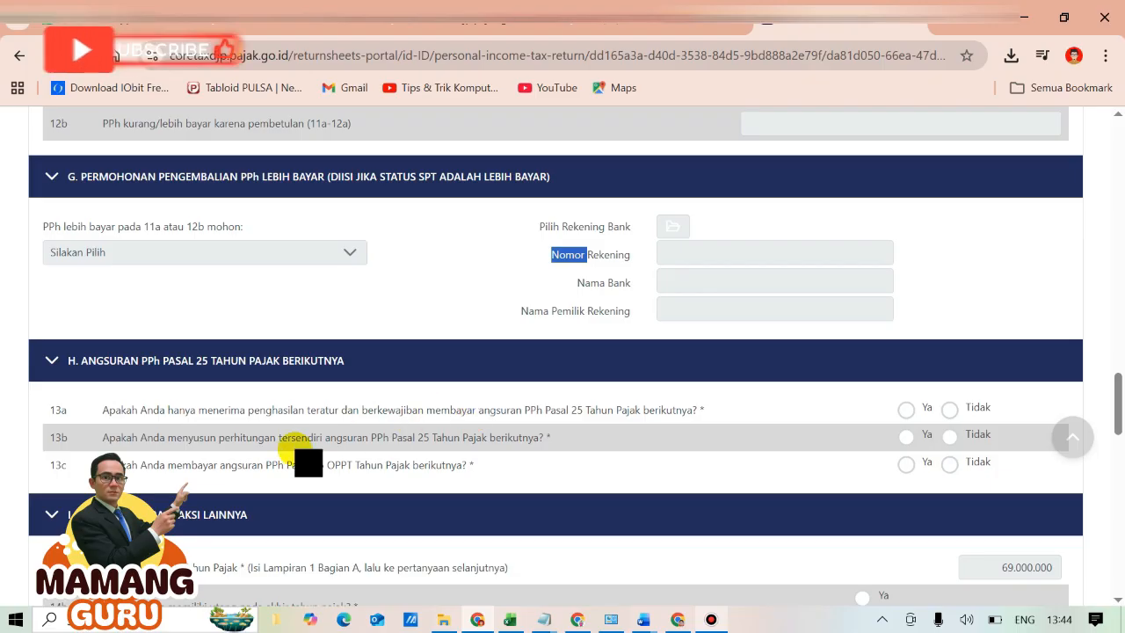
scroll(302, 457, down, 1)
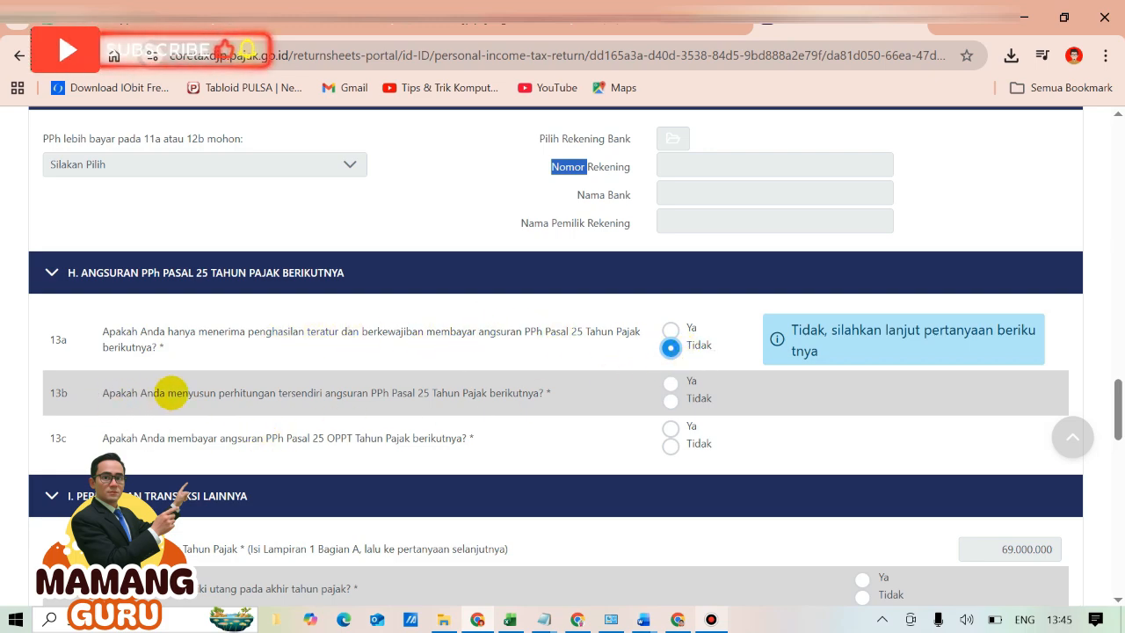
click(670, 401)
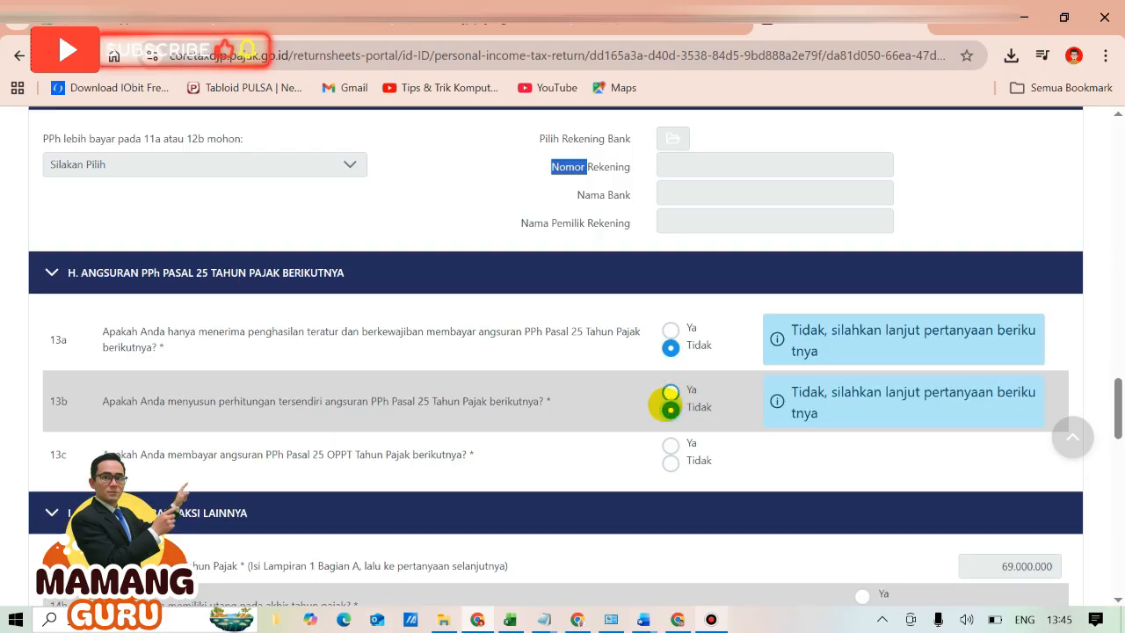
click(671, 462)
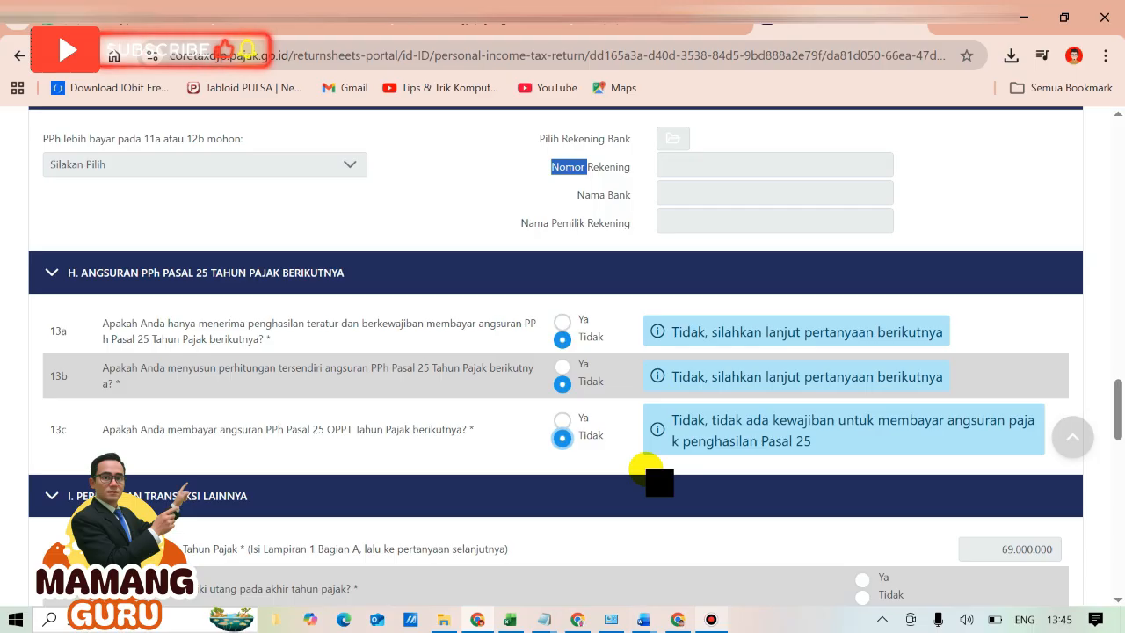
Step: In section I, answer Tidak for year-end debts (14b), final-taxed income (14c) and non-taxable income (14d)
scroll(264, 477, down, 1)
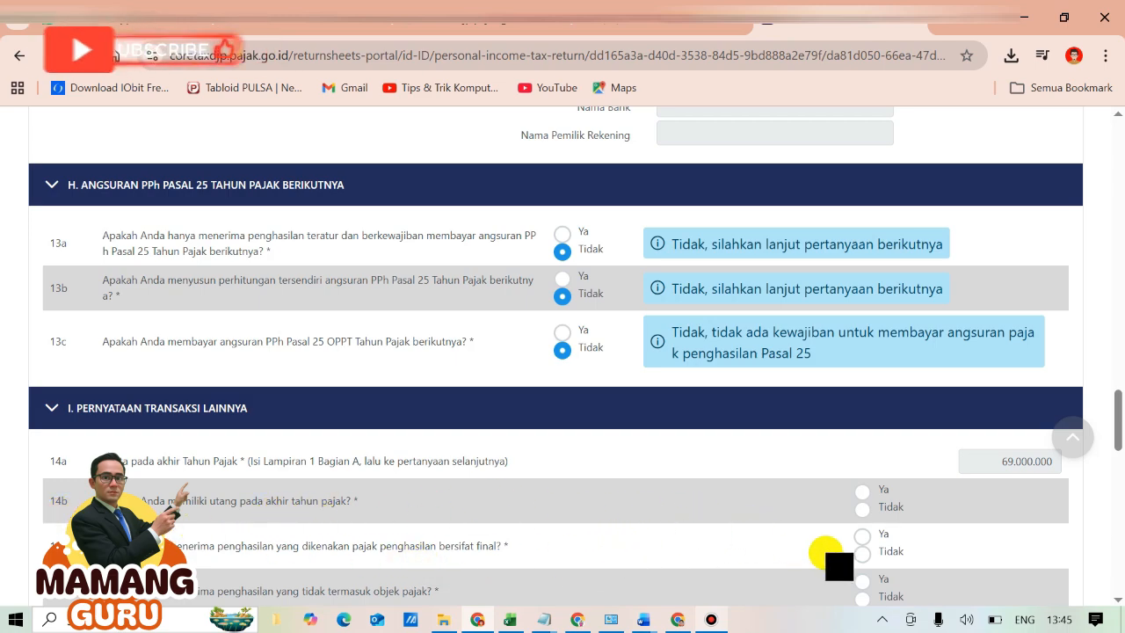
click(862, 508)
scroll(785, 514, down, 1)
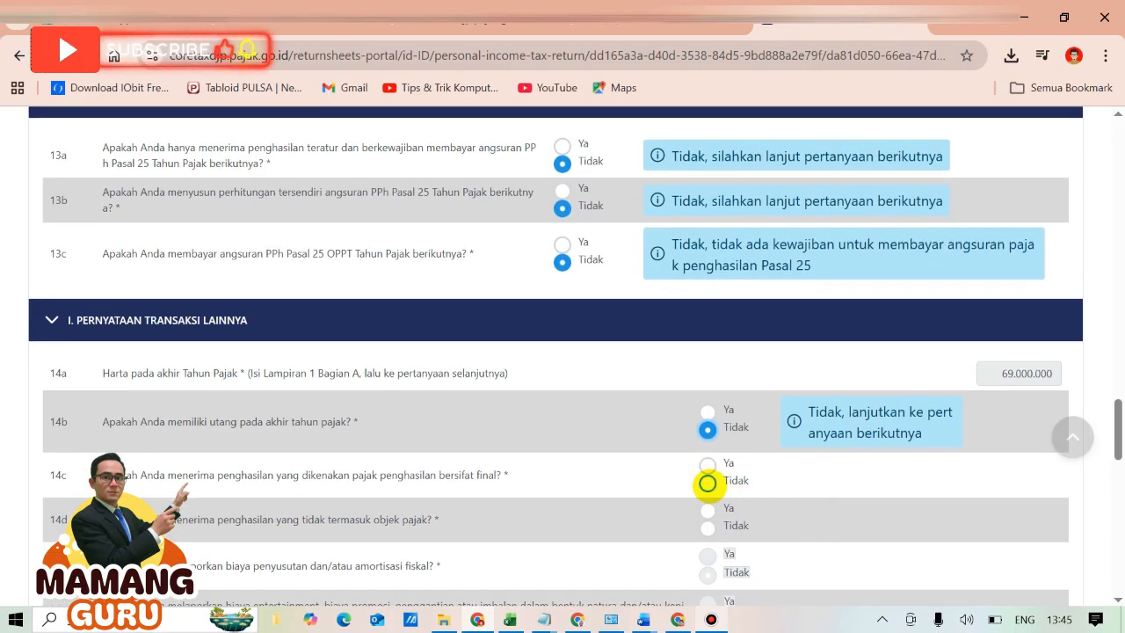
click(707, 483)
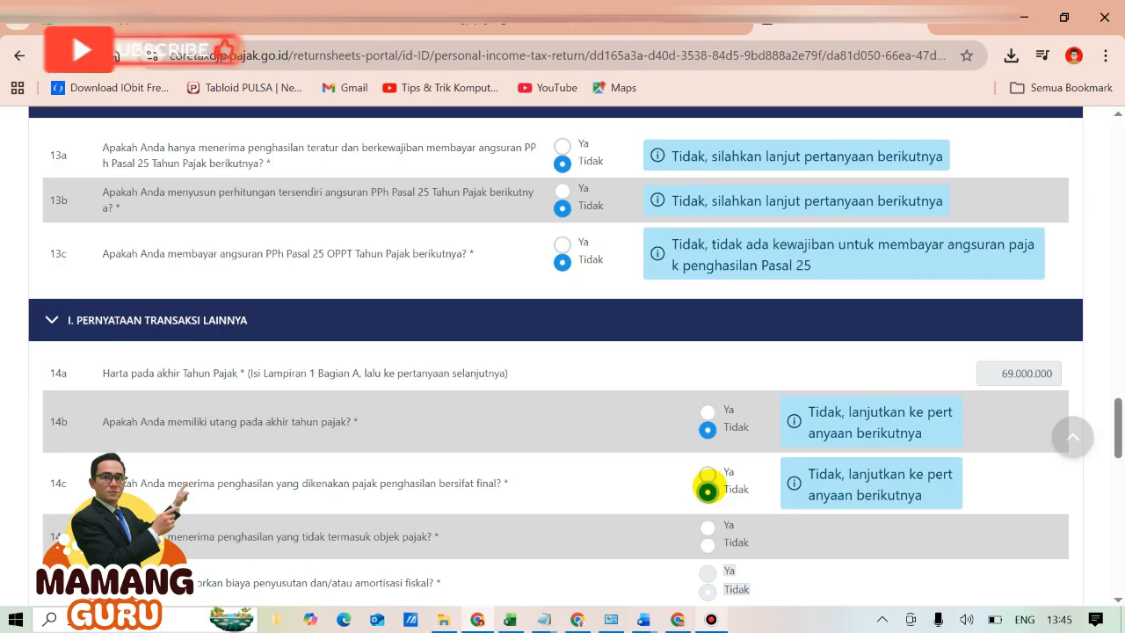
click(707, 542)
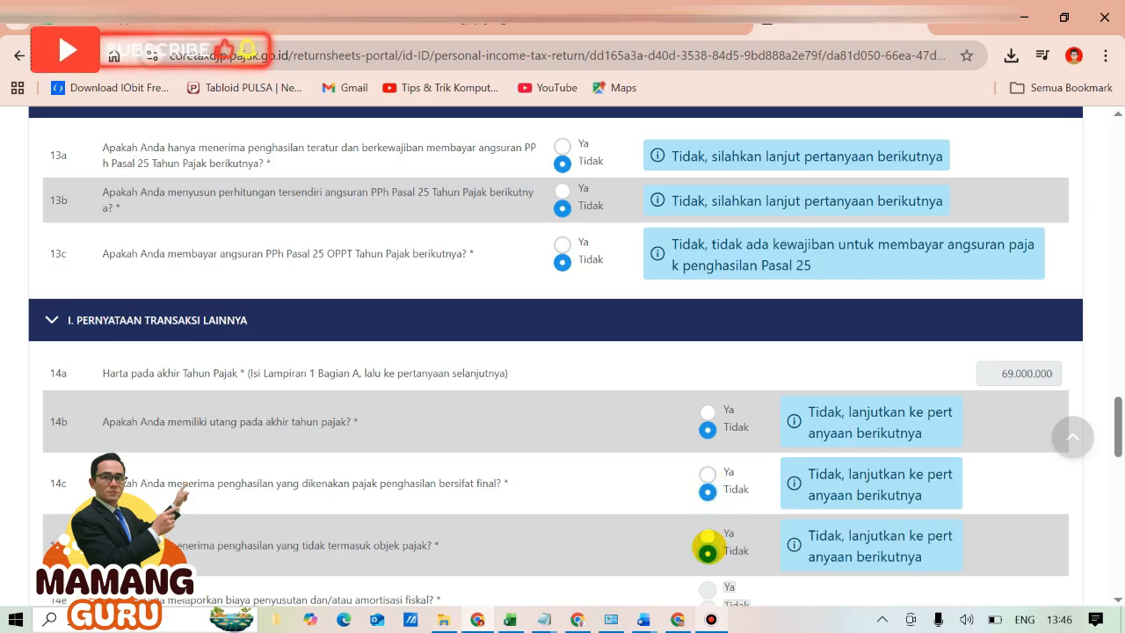
Step: Try to answer Tidak to 14e and 14f, and answer Tidak for foreign dividends or other foreign income (14g)
scroll(708, 536, down, 1)
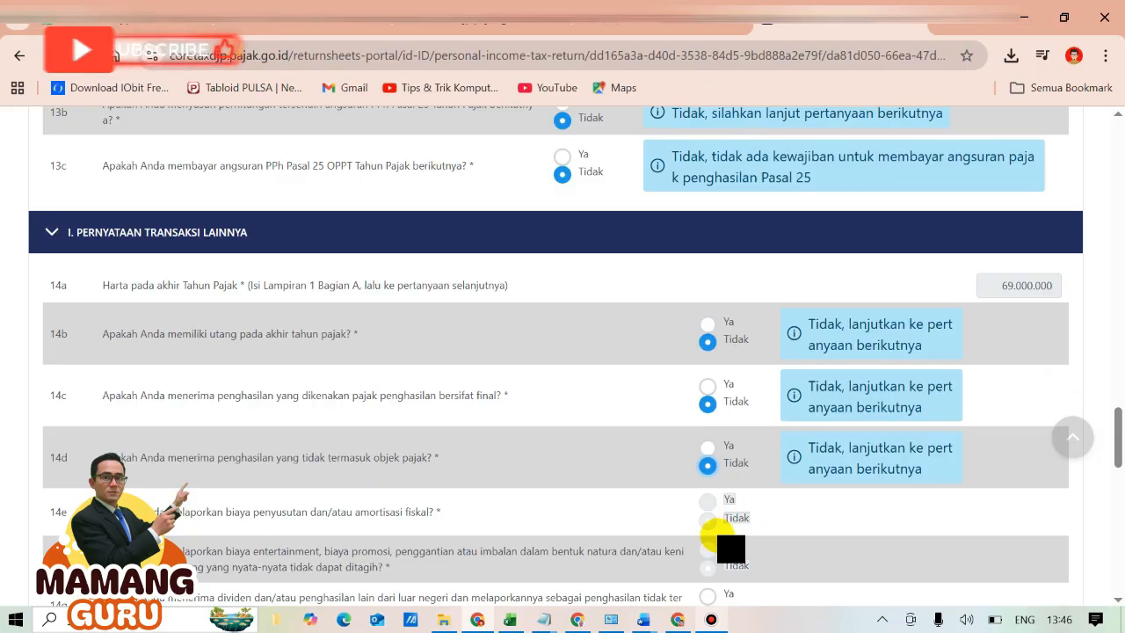
scroll(457, 536, down, 1)
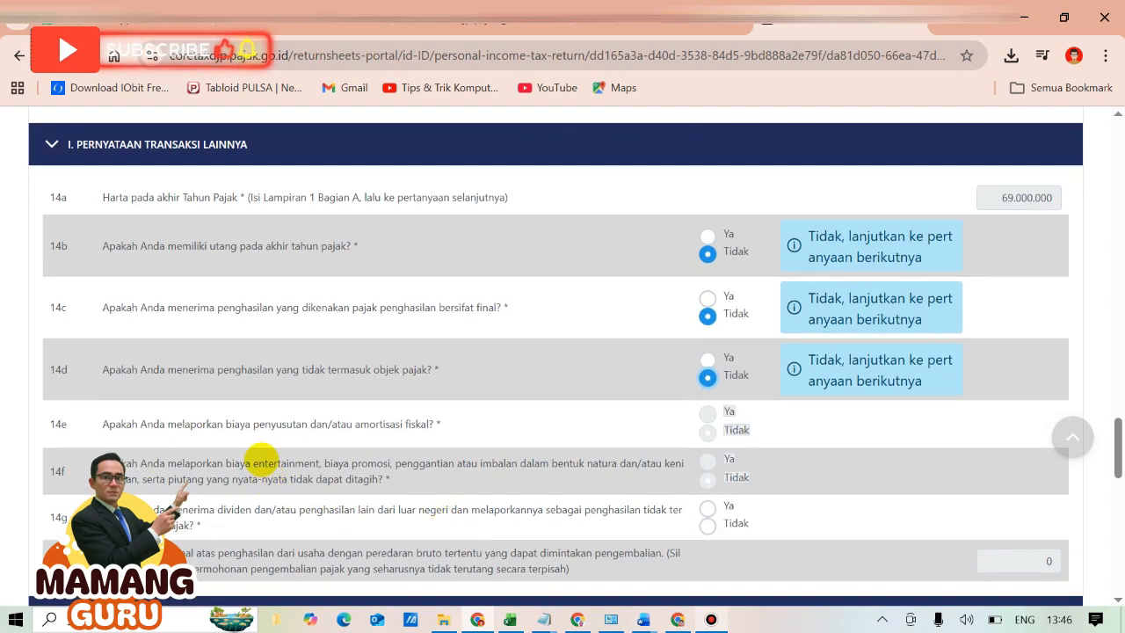
click(712, 432)
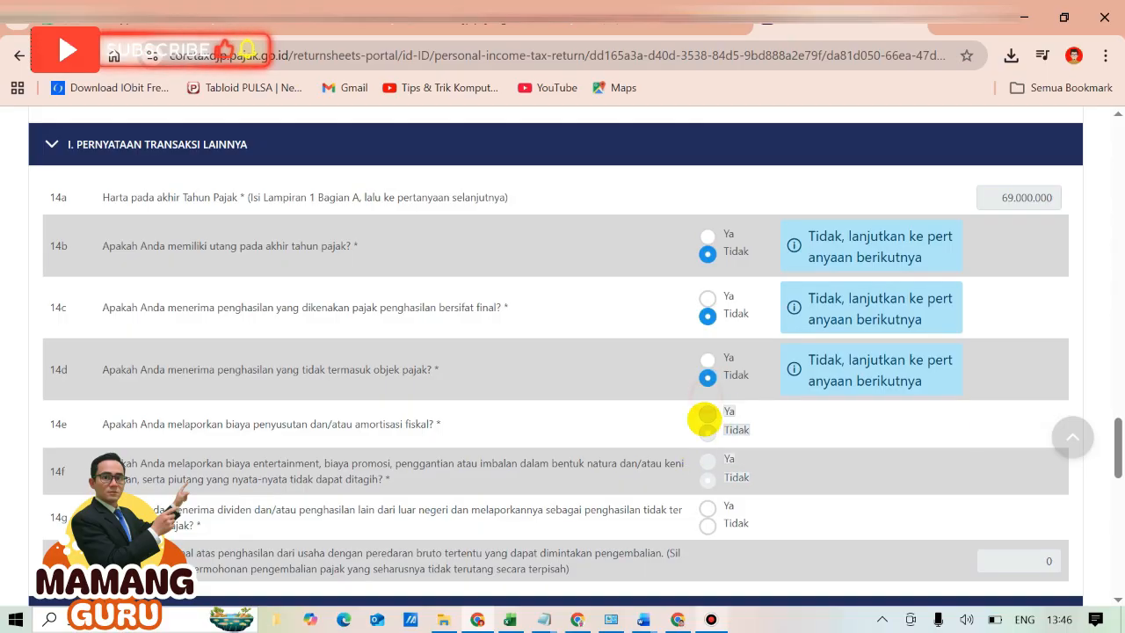
click(705, 476)
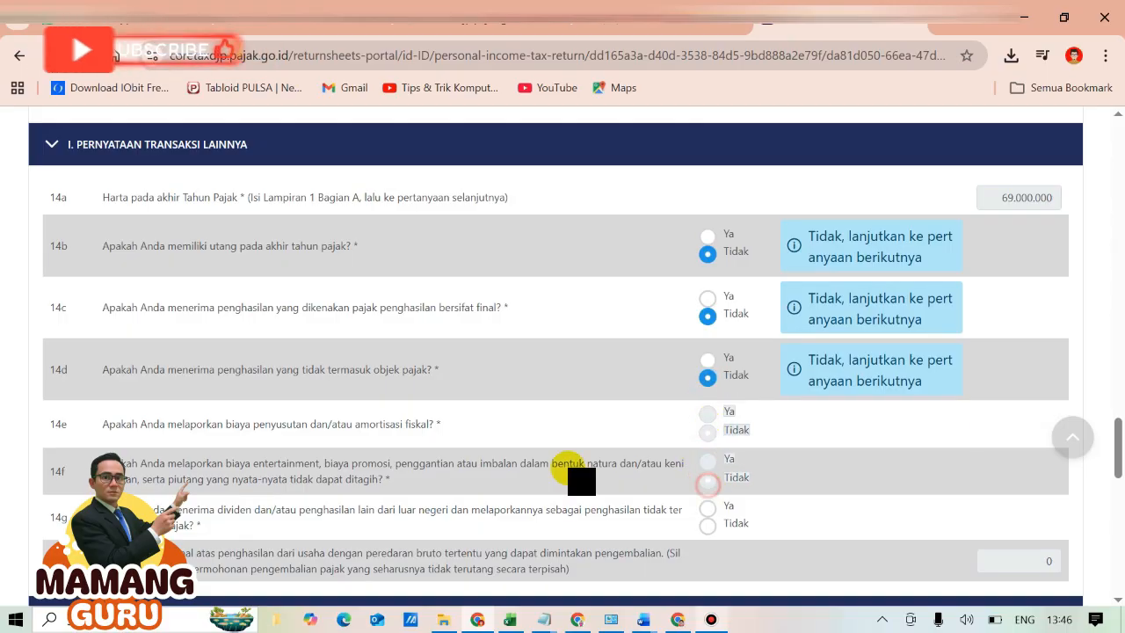
scroll(626, 482, down, 1)
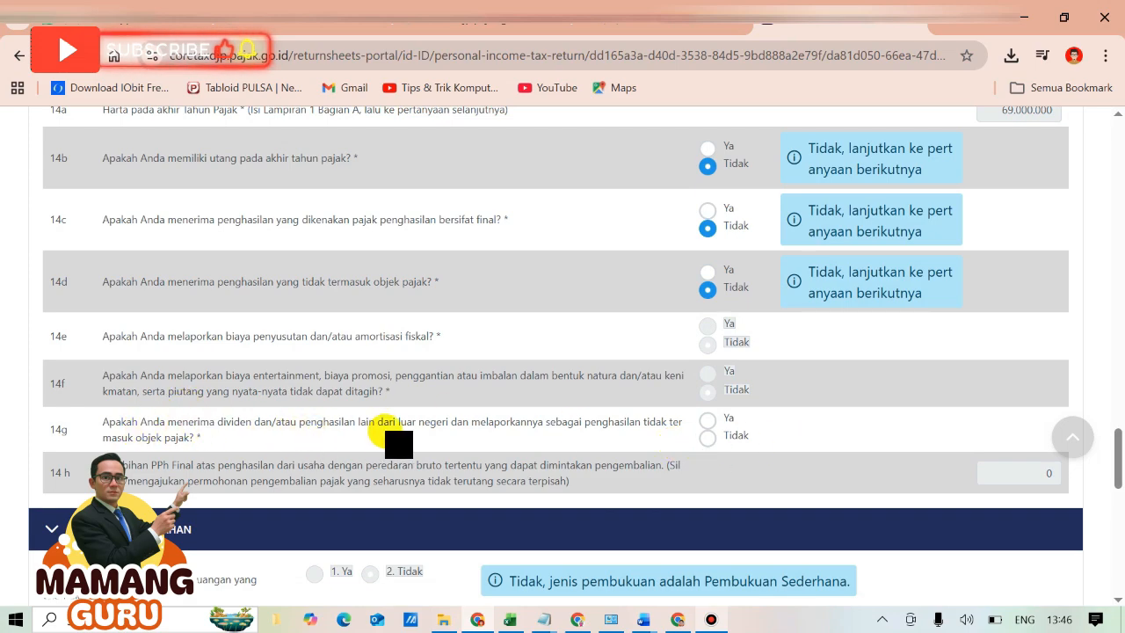
click(707, 437)
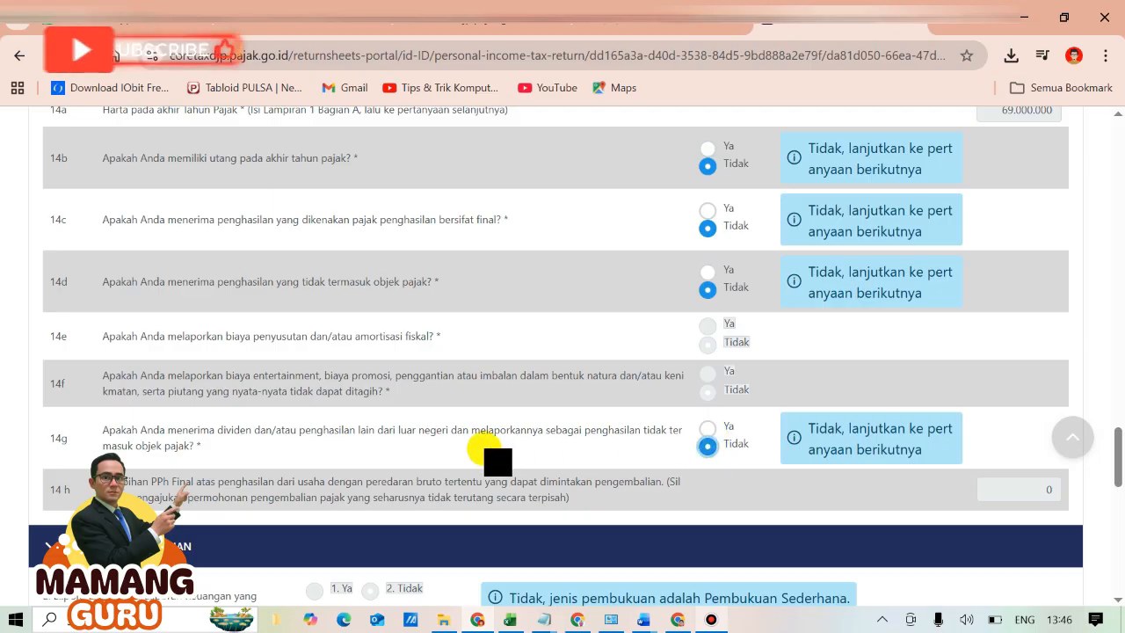
Step: In section J, try to answer items a, b and c on financial statements, zakat payment proof and foreign tax credit withholding proof
scroll(495, 448, down, 1)
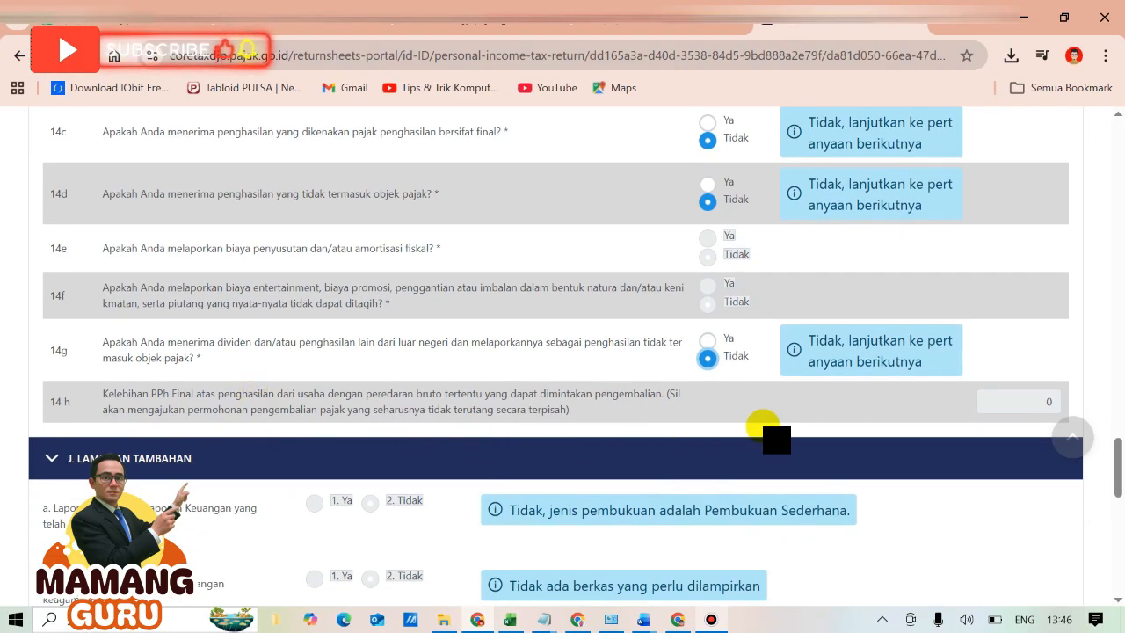
click(927, 401)
scroll(796, 402, down, 1)
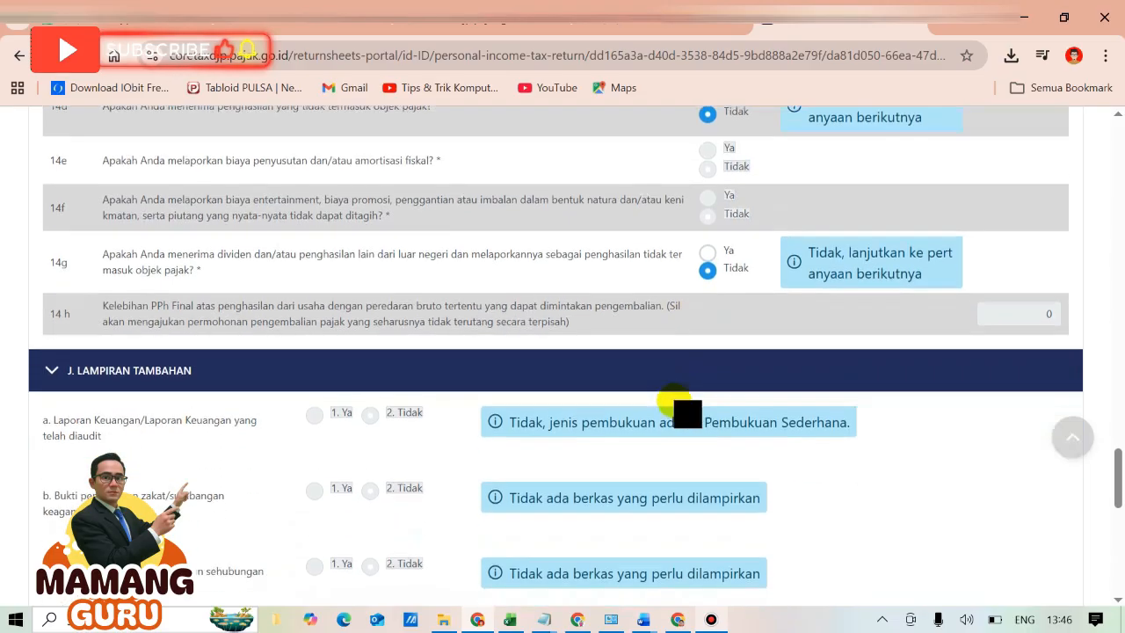
scroll(204, 364, down, 1)
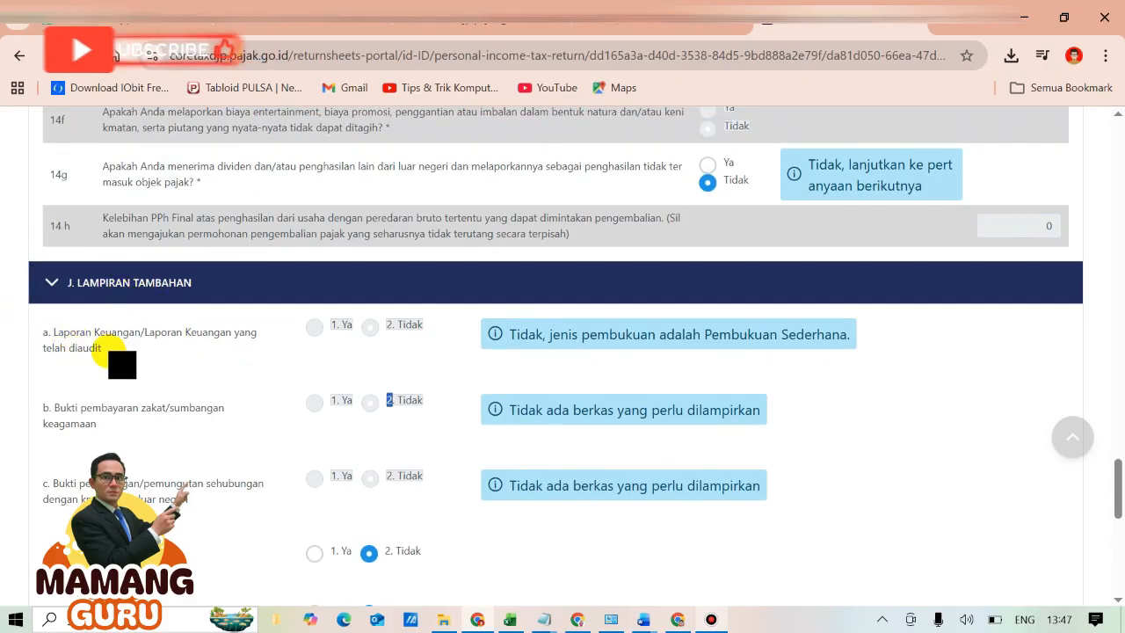
click(324, 321)
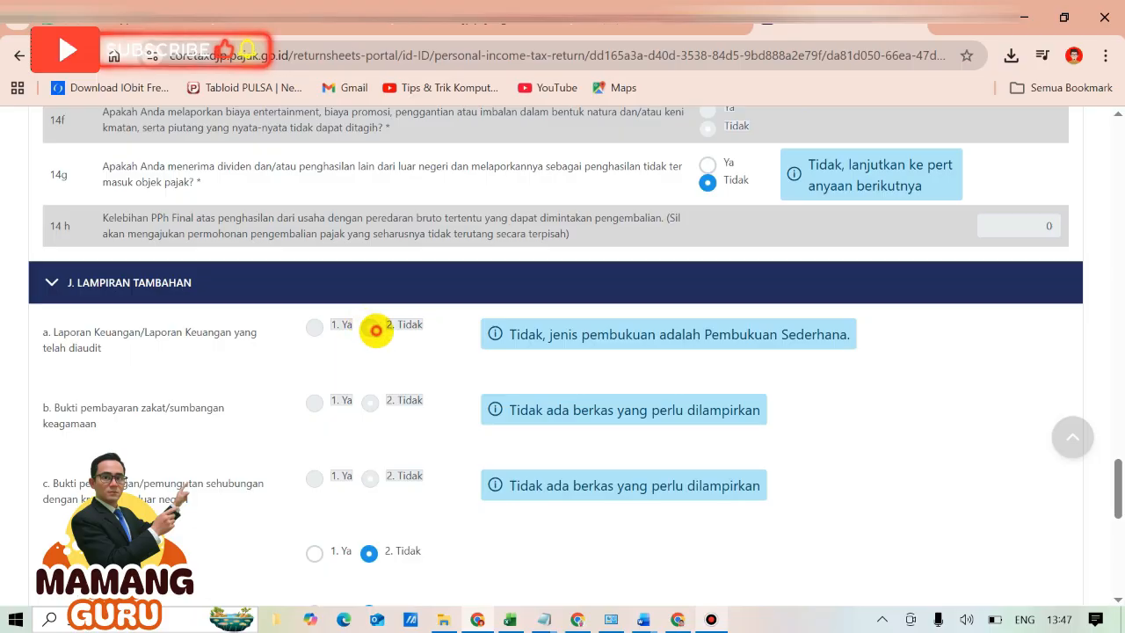
click(375, 324)
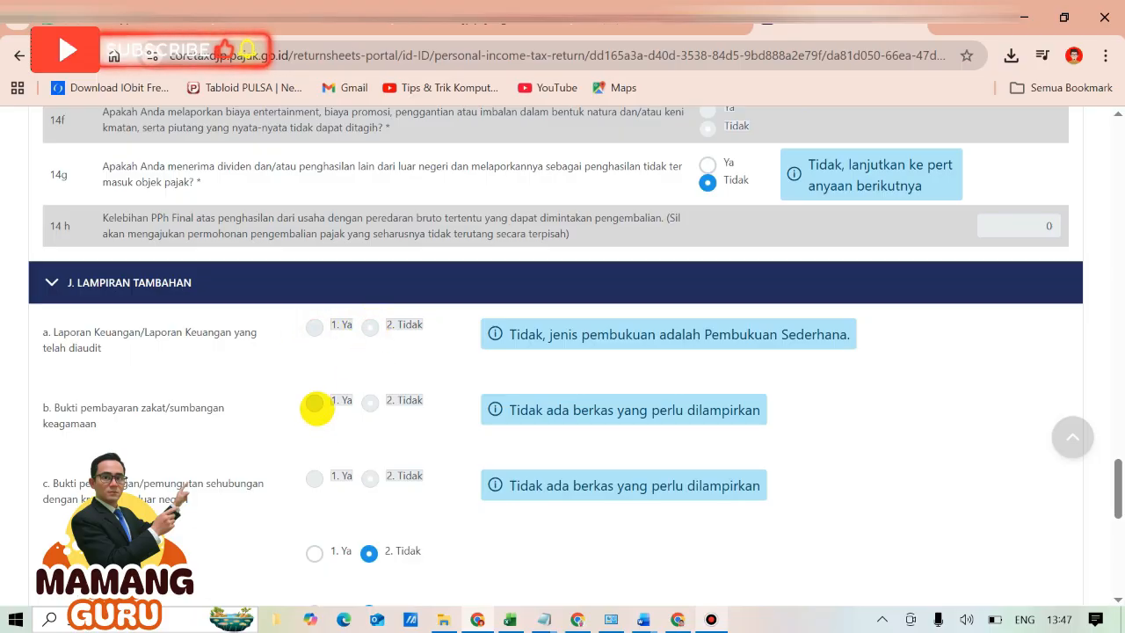
click(312, 406)
click(376, 404)
click(313, 481)
click(372, 478)
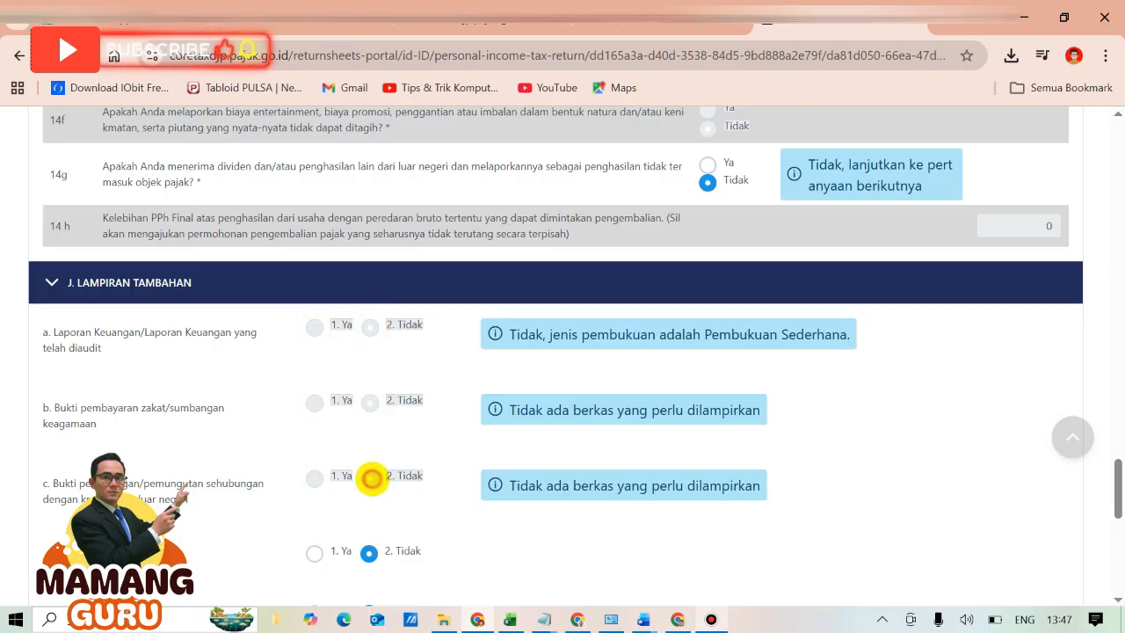
Step: In section J, answer Tidak for the special power of attorney (d) and for other documents (e)
scroll(369, 456, down, 3)
click(314, 290)
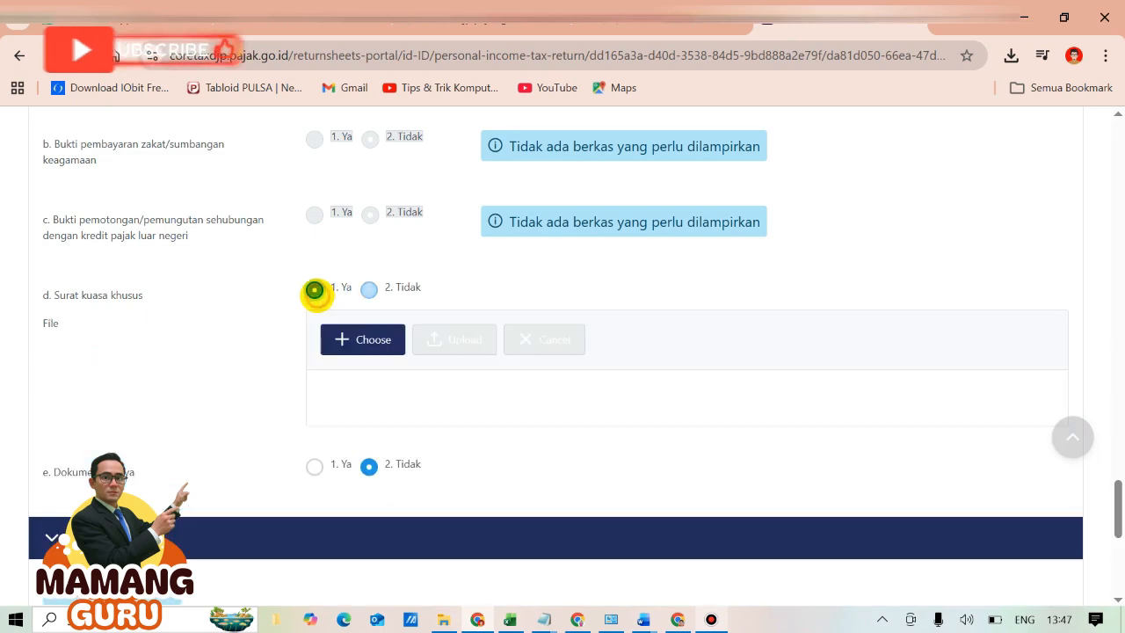
click(369, 290)
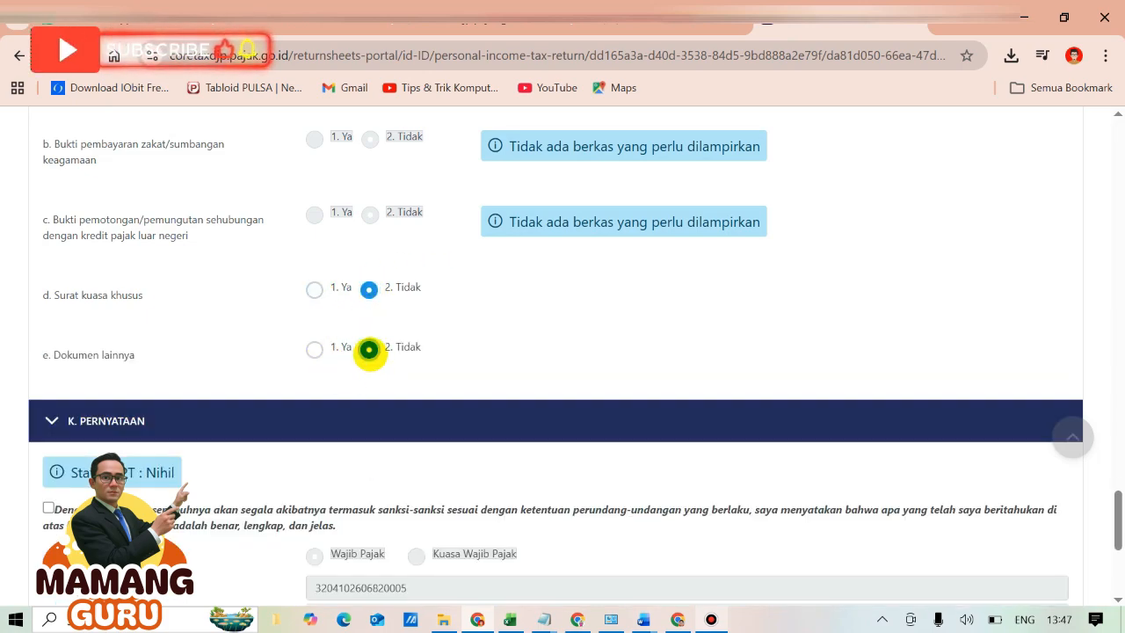
Step: Accept the truth declaration in section K, and proceed to pay and report the return, dismissing the notices
scroll(427, 372, down, 2)
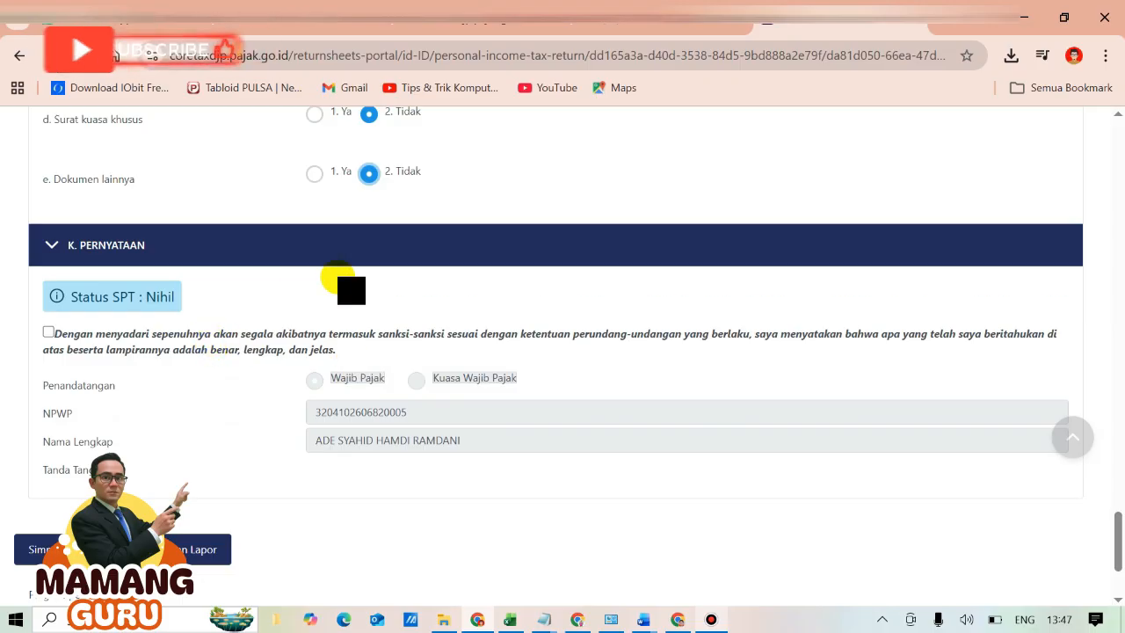
click(362, 337)
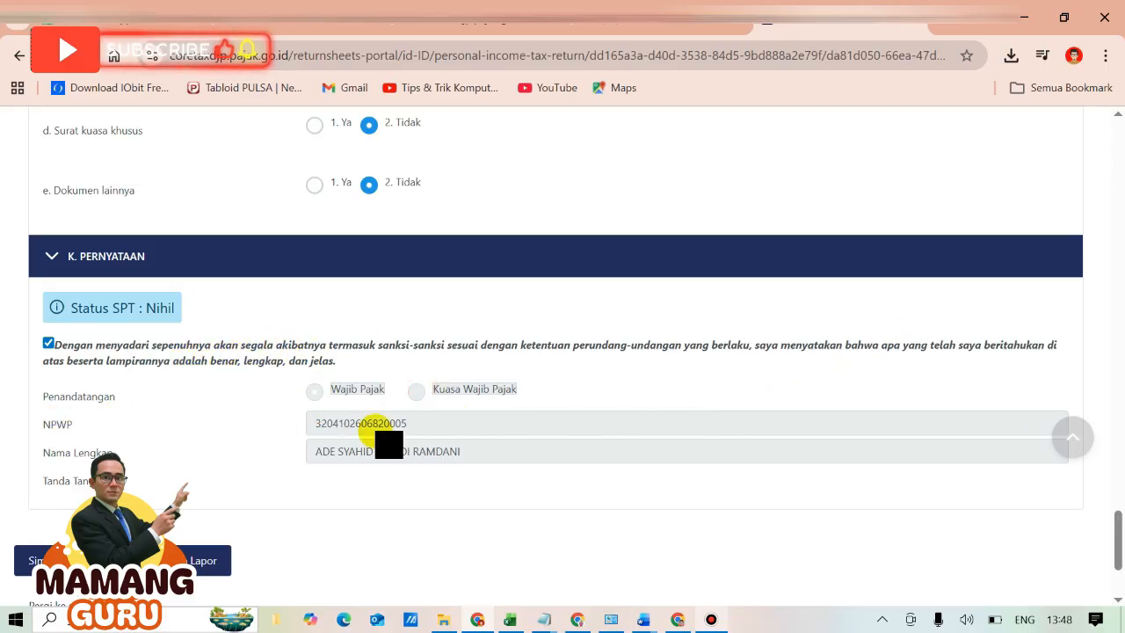
scroll(290, 446, down, 1)
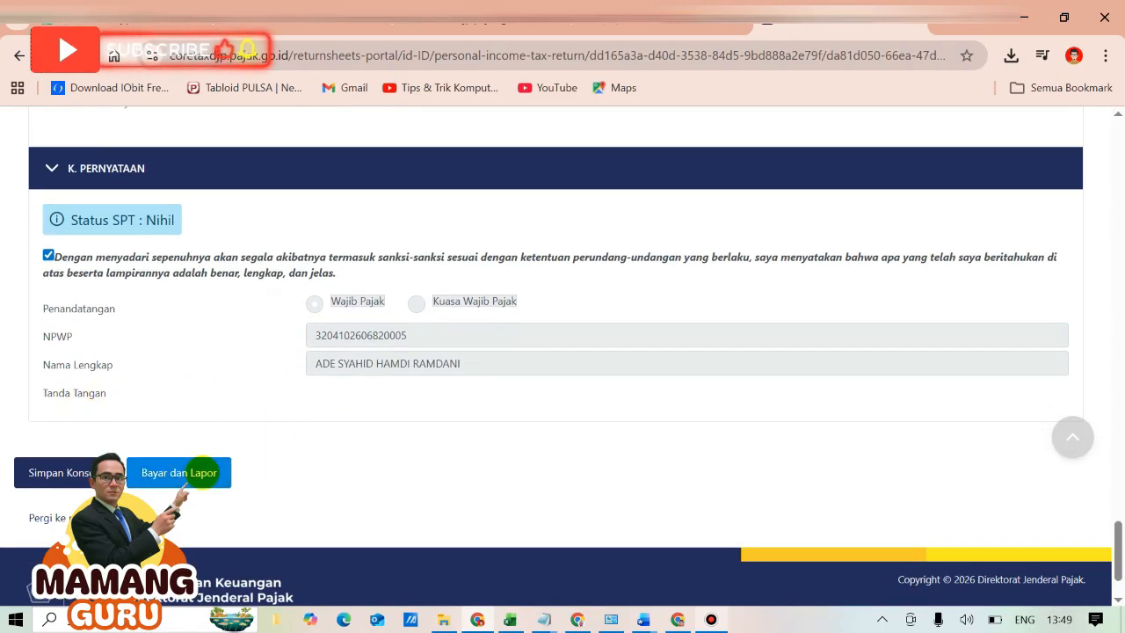
click(201, 472)
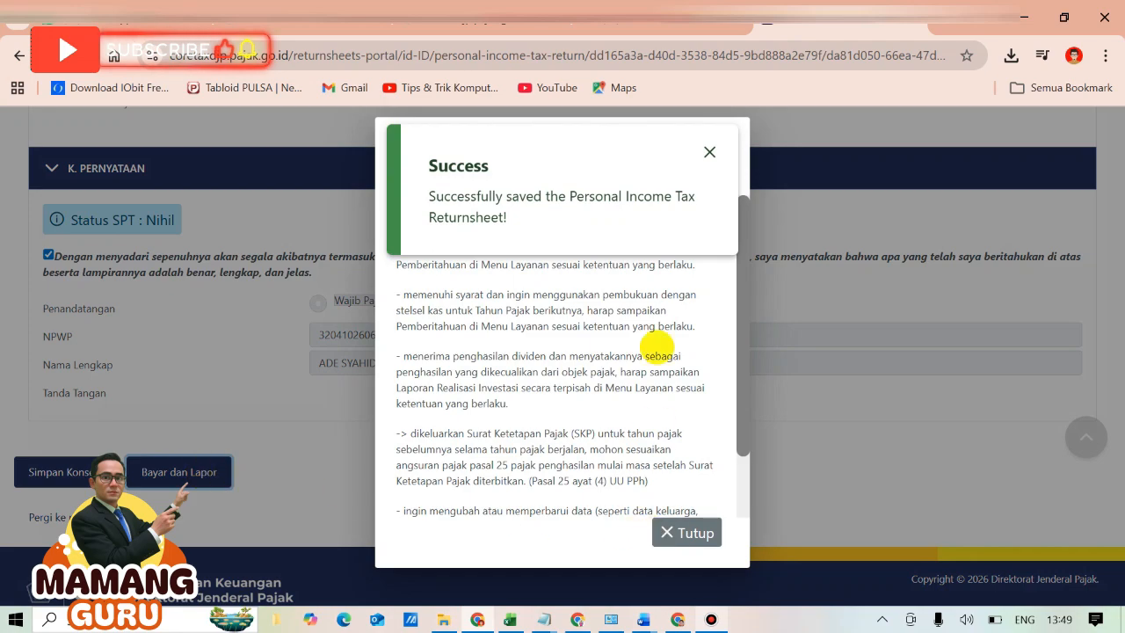
click(709, 155)
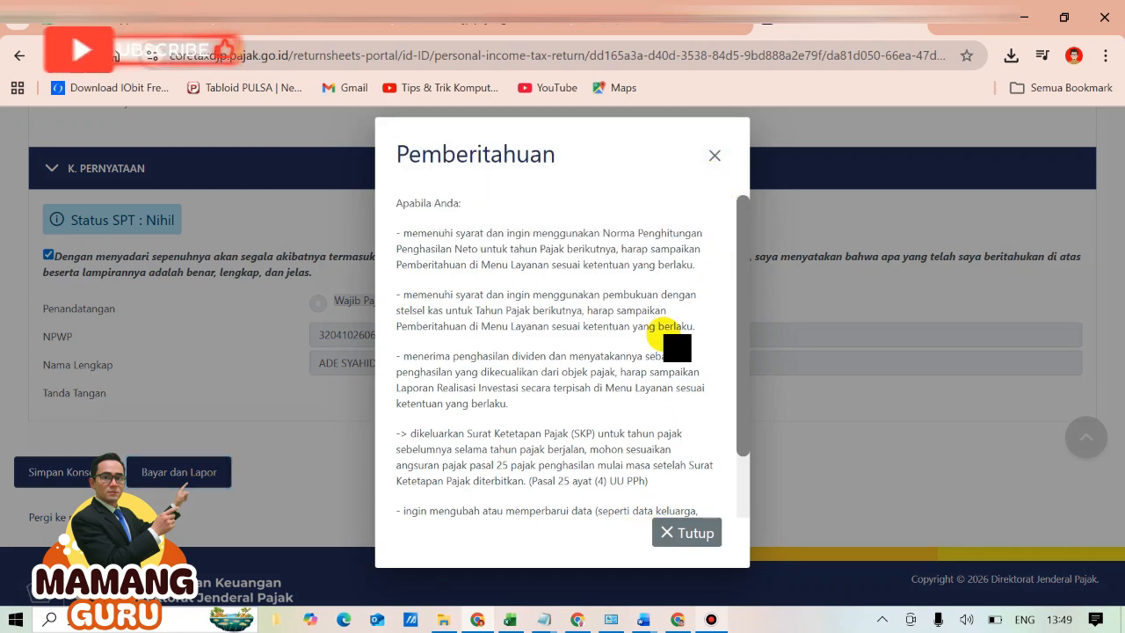
scroll(669, 335, down, 1)
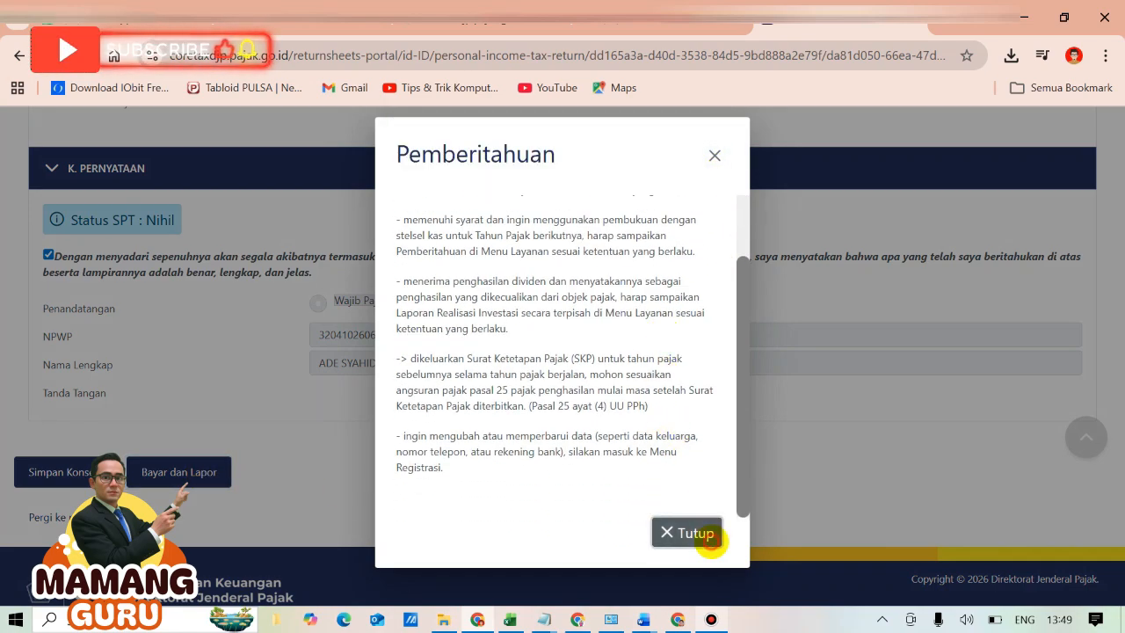
click(684, 531)
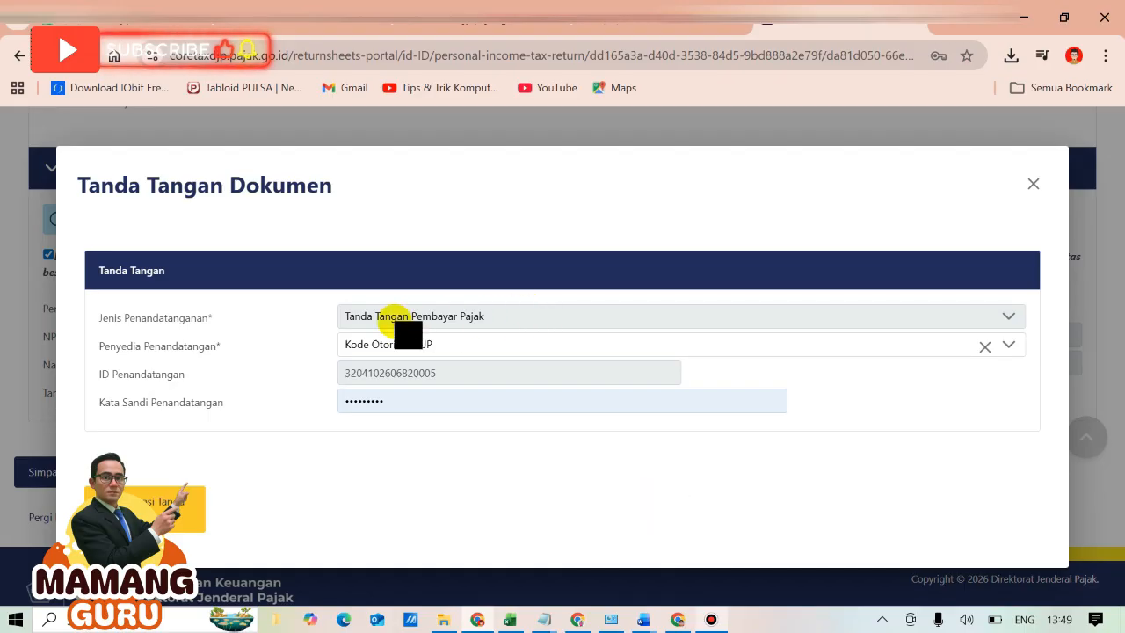
Step: Choose Kode Otorisasi DJP as the signing provider and try to confirm the signature with the prefilled signer password
click(587, 344)
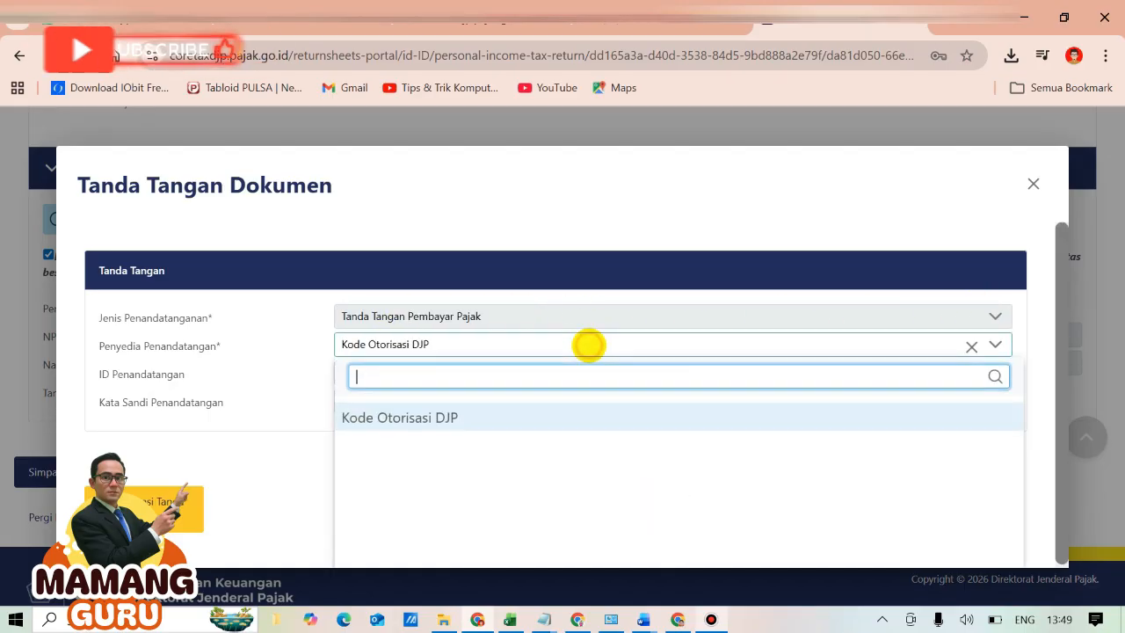
click(515, 413)
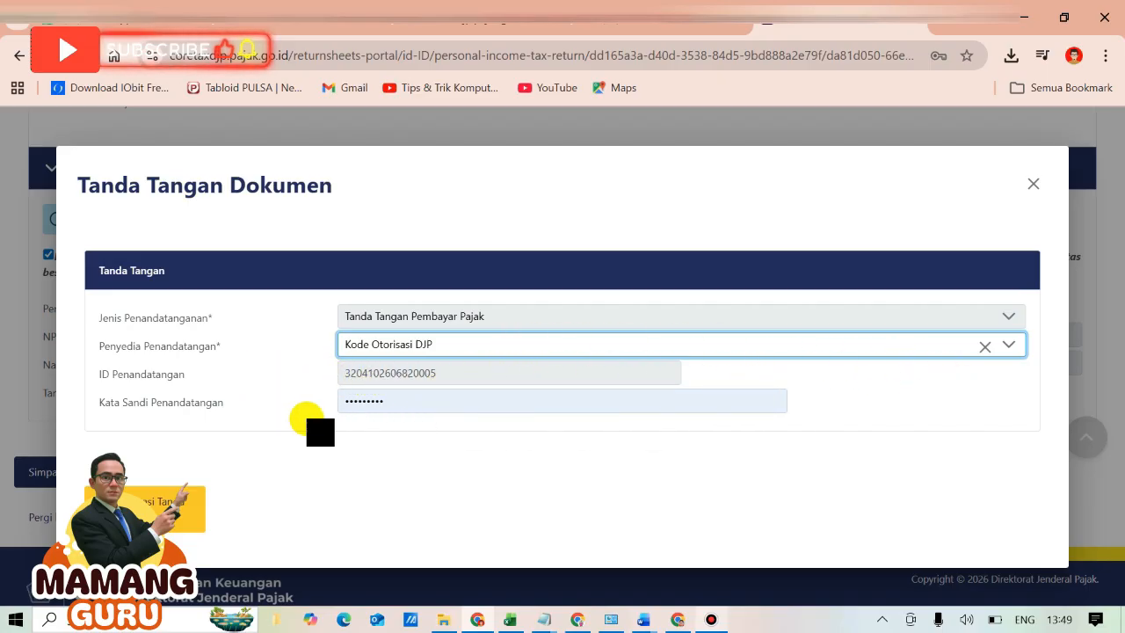
click(581, 406)
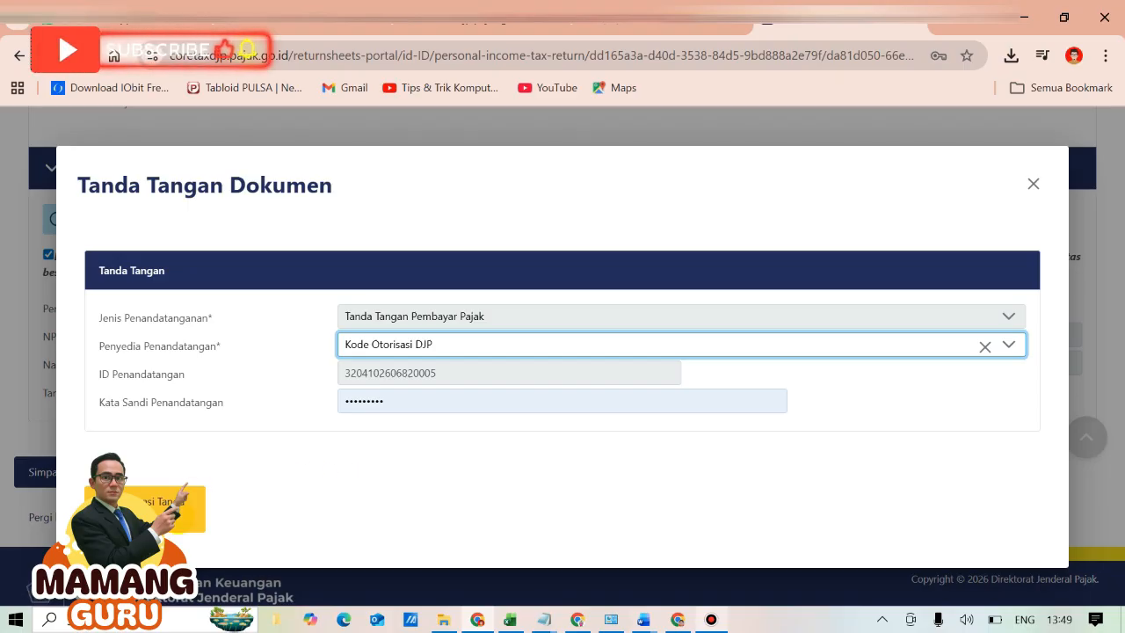
click(179, 517)
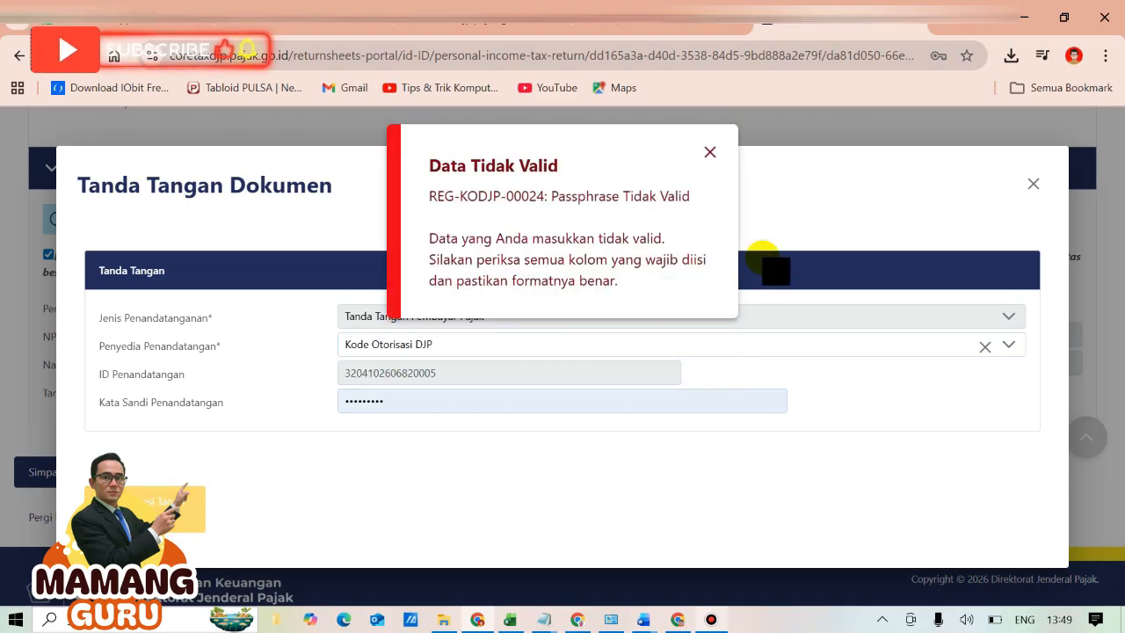
click(710, 152)
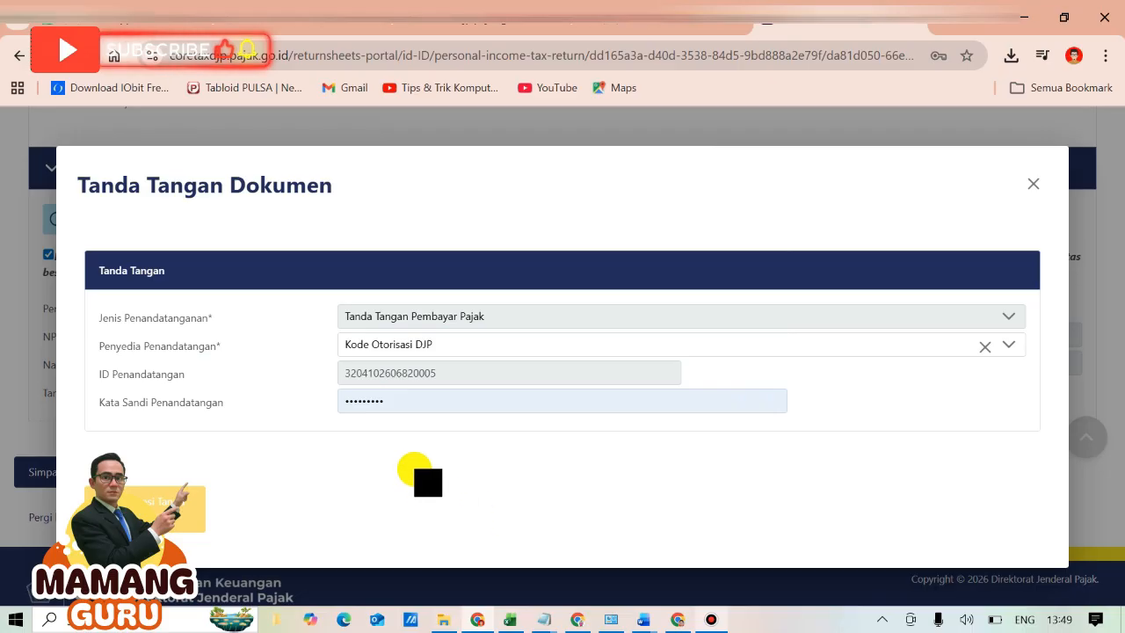
Step: Replace the signer password with the correct passphrase and confirm the signature, declining to update the browser's saved password
click(390, 401)
key(BackSpace)
key(BackSpace)
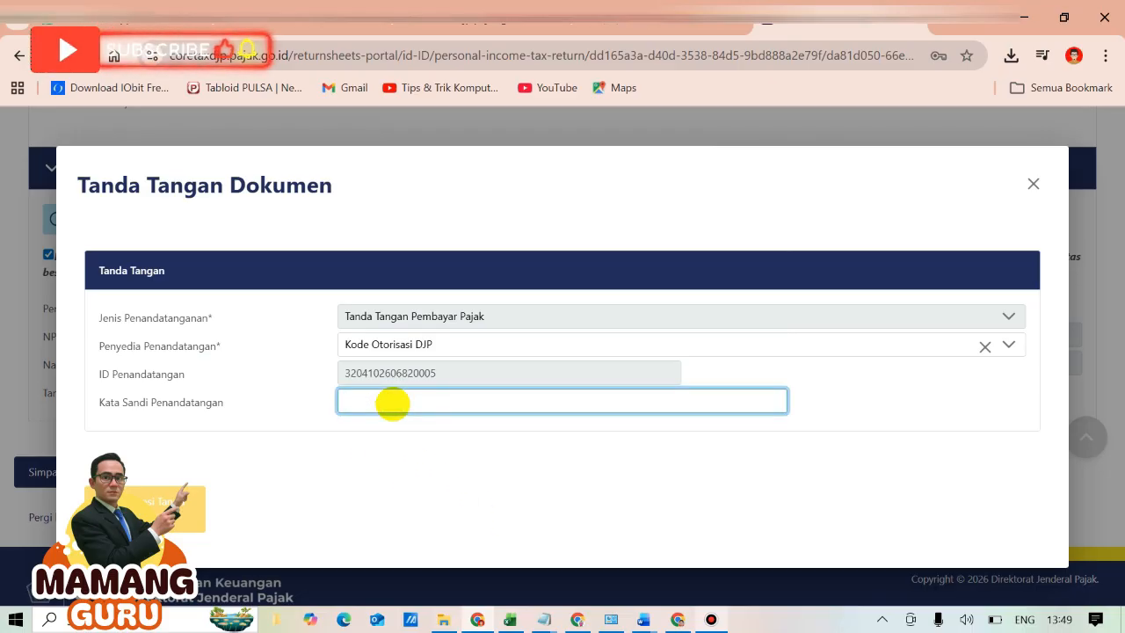
click(377, 400)
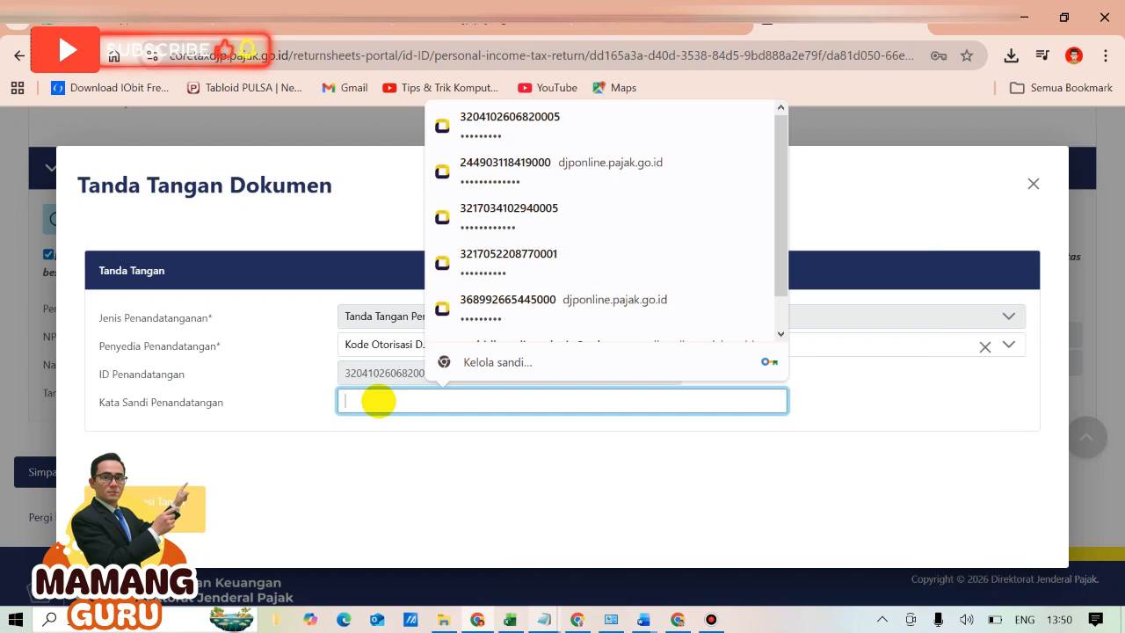
key(ctrl+v)
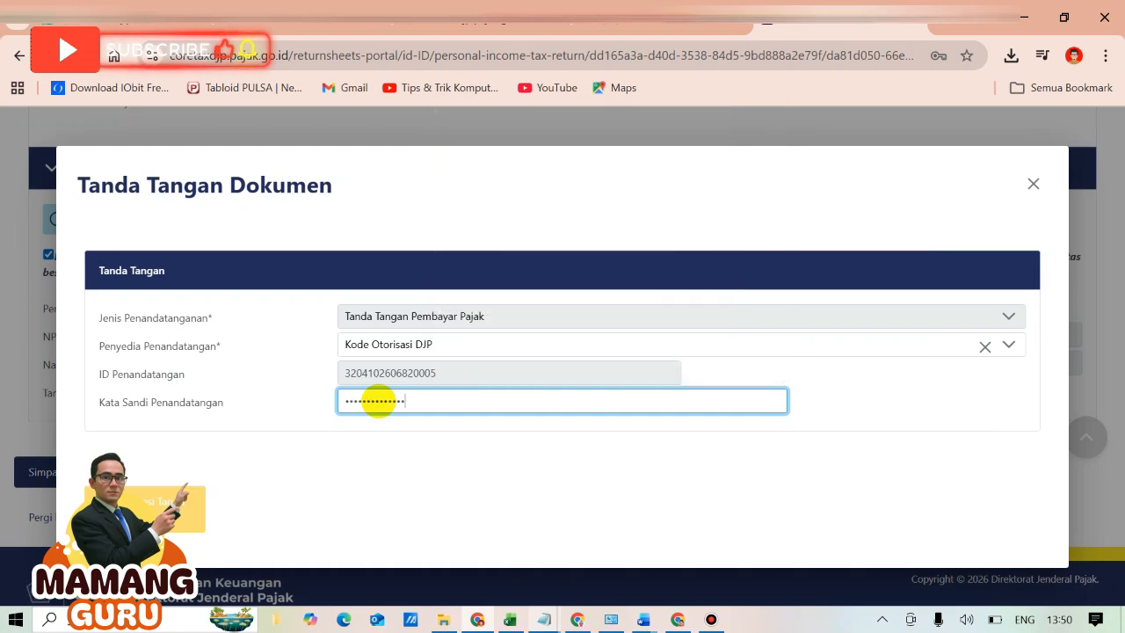
click(256, 494)
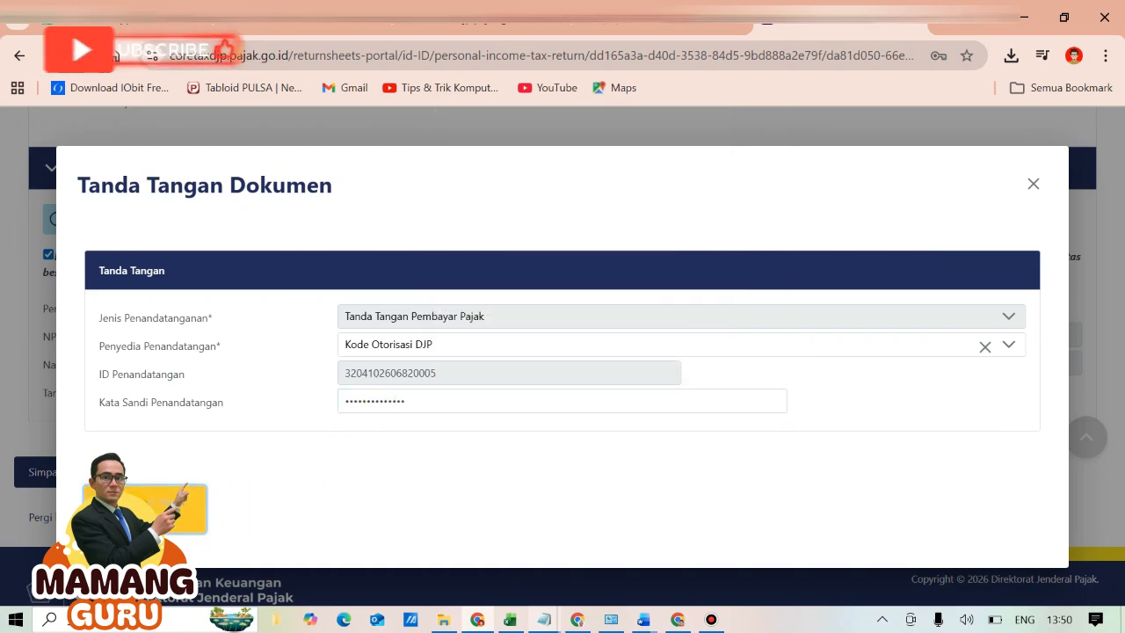
click(171, 507)
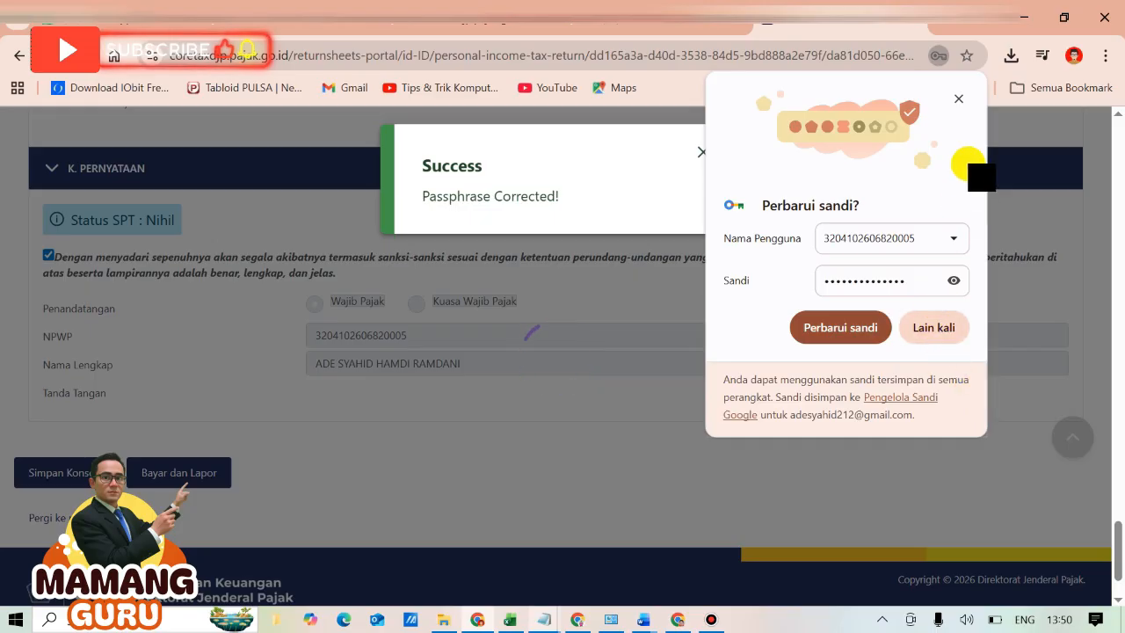
click(960, 98)
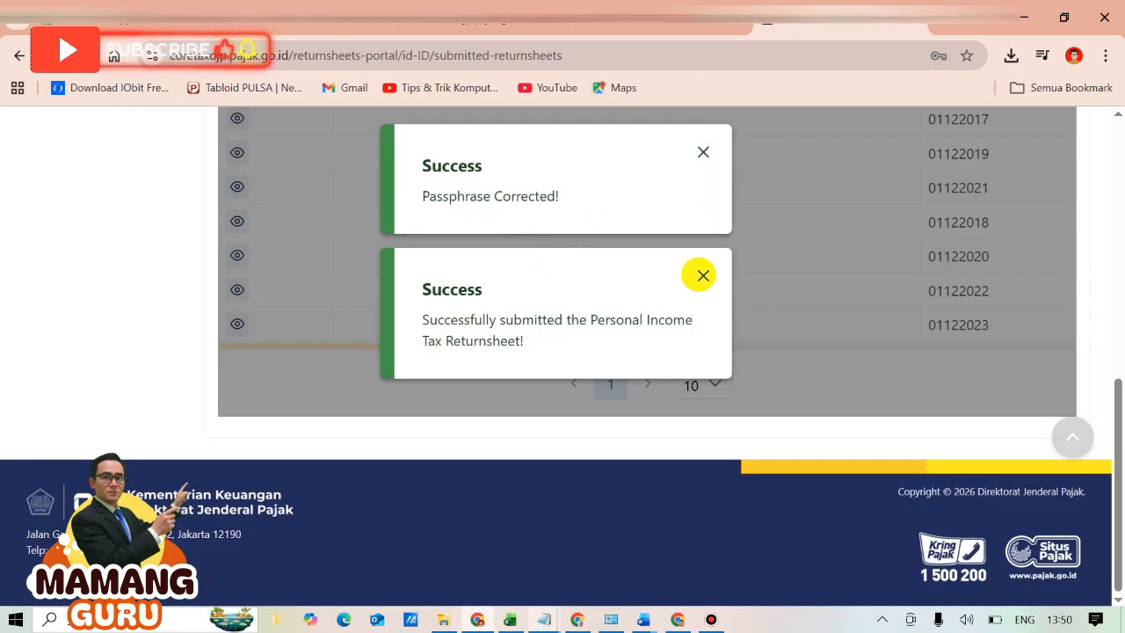
Step: Dismiss the submission notice and review the newly filed annual return in the list of submitted returns
click(699, 275)
scroll(738, 332, up, 10)
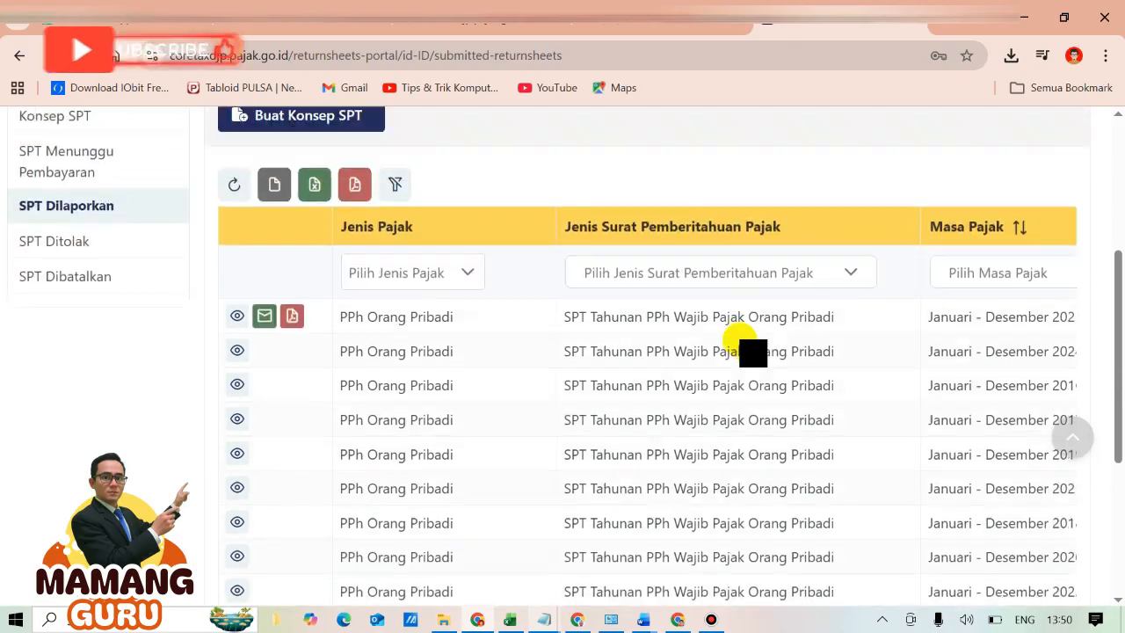
scroll(753, 352, down, 2)
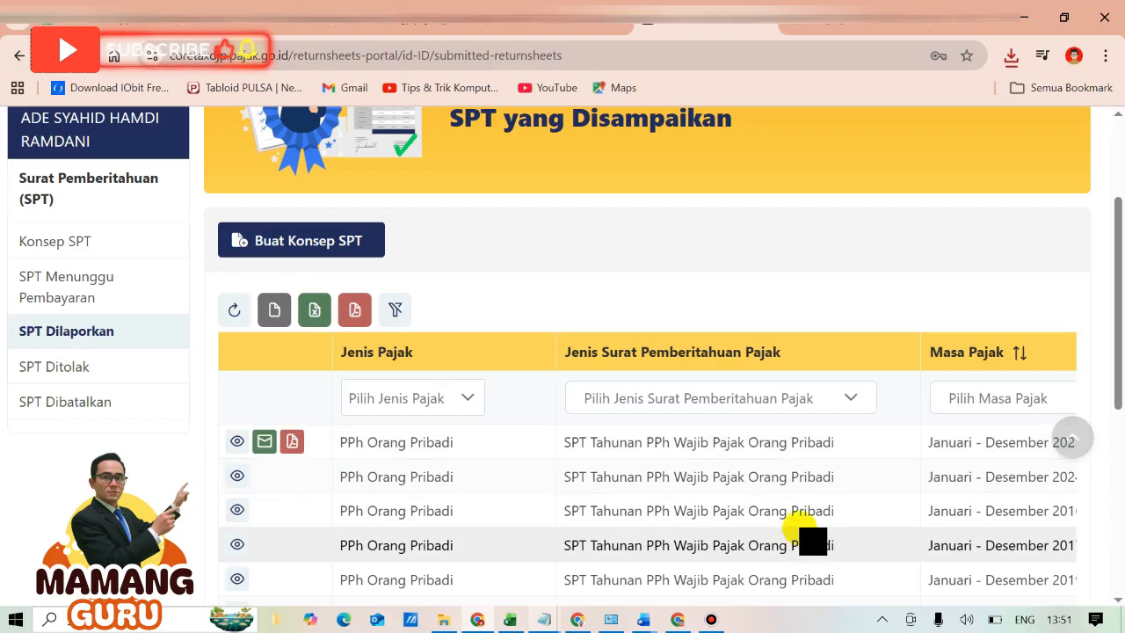
scroll(810, 520, up, 2)
scroll(812, 518, down, 2)
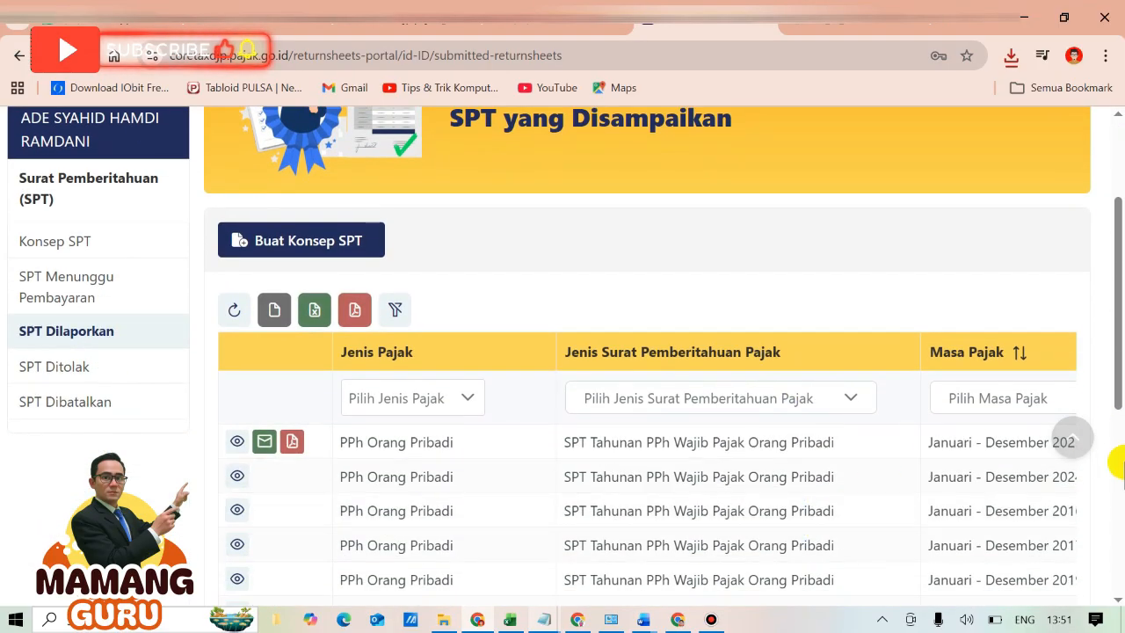